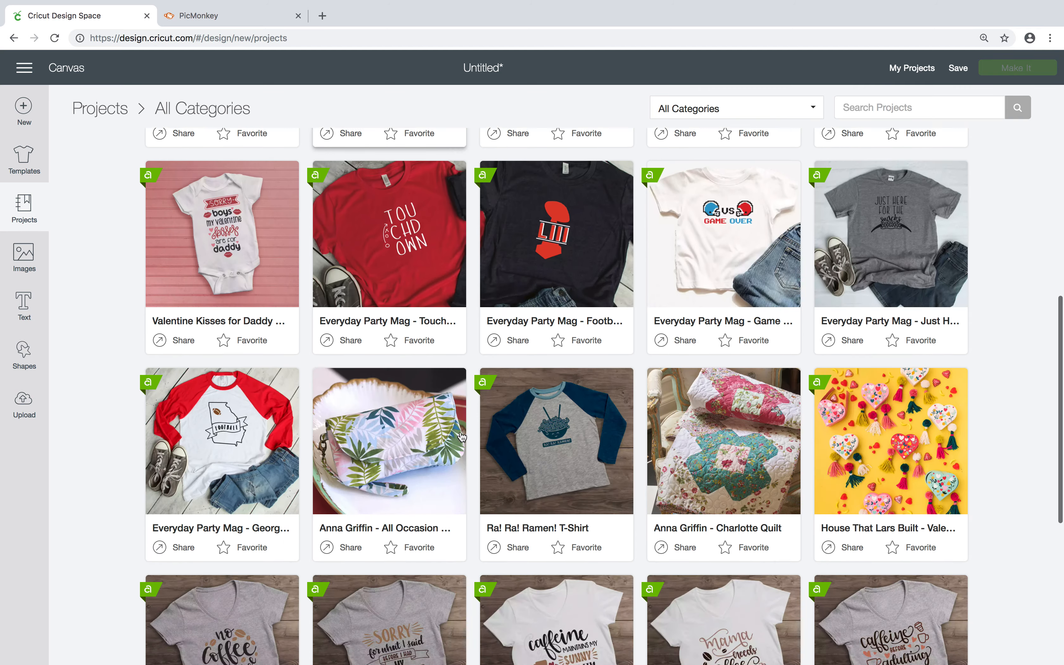
# - Browse the ready-made projects listed under All Categories
pyautogui.scroll(-15, 462, 436)
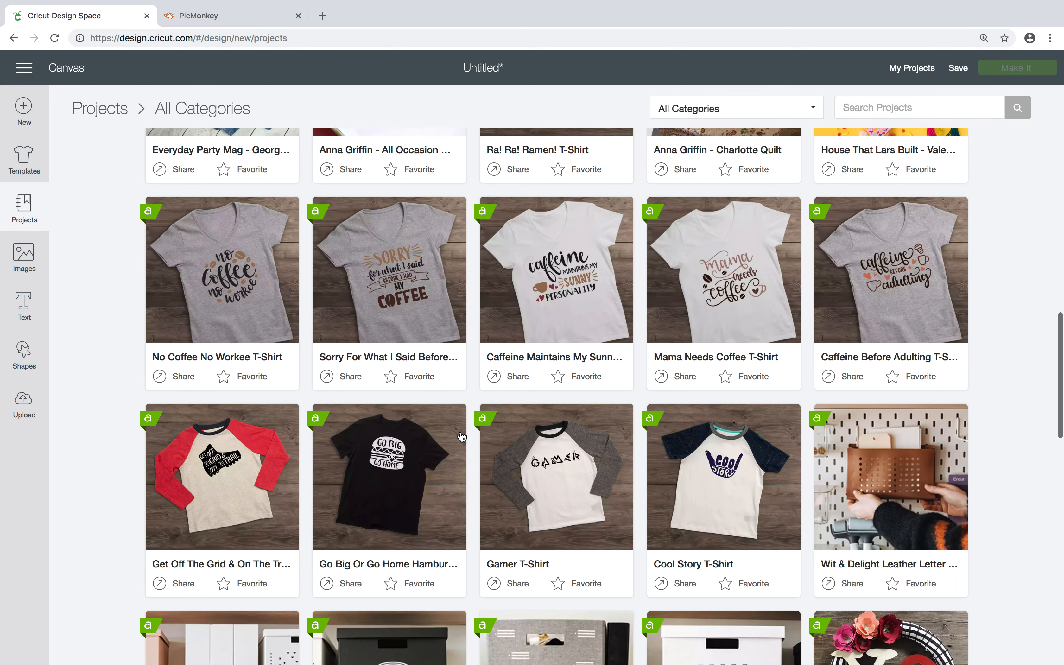
pyautogui.scroll(-12, 462, 437)
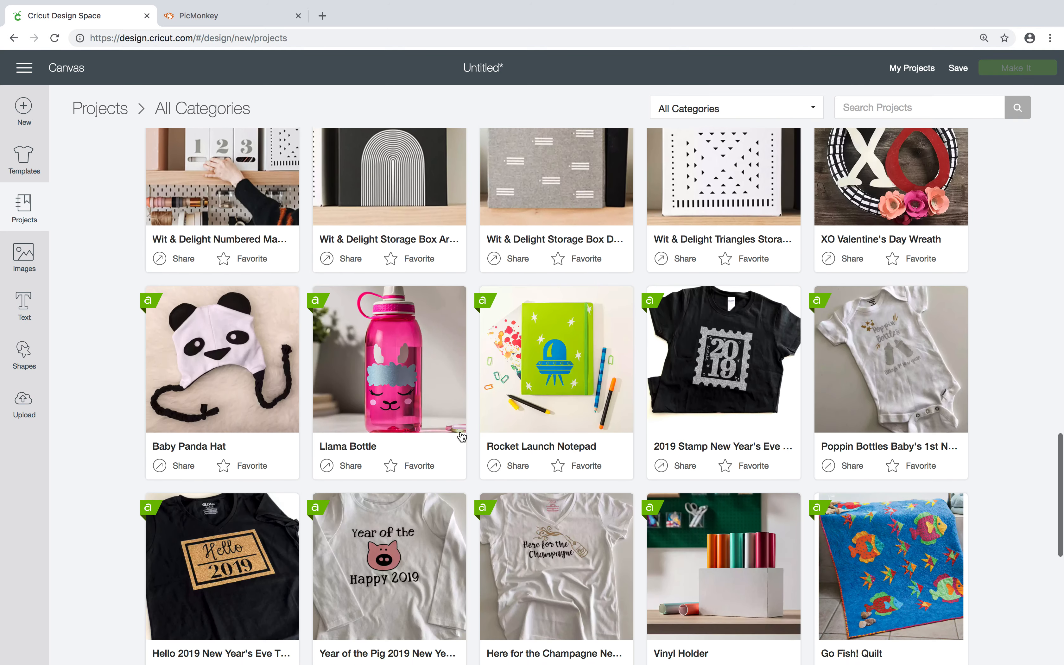
pyautogui.scroll(-10, 470, 409)
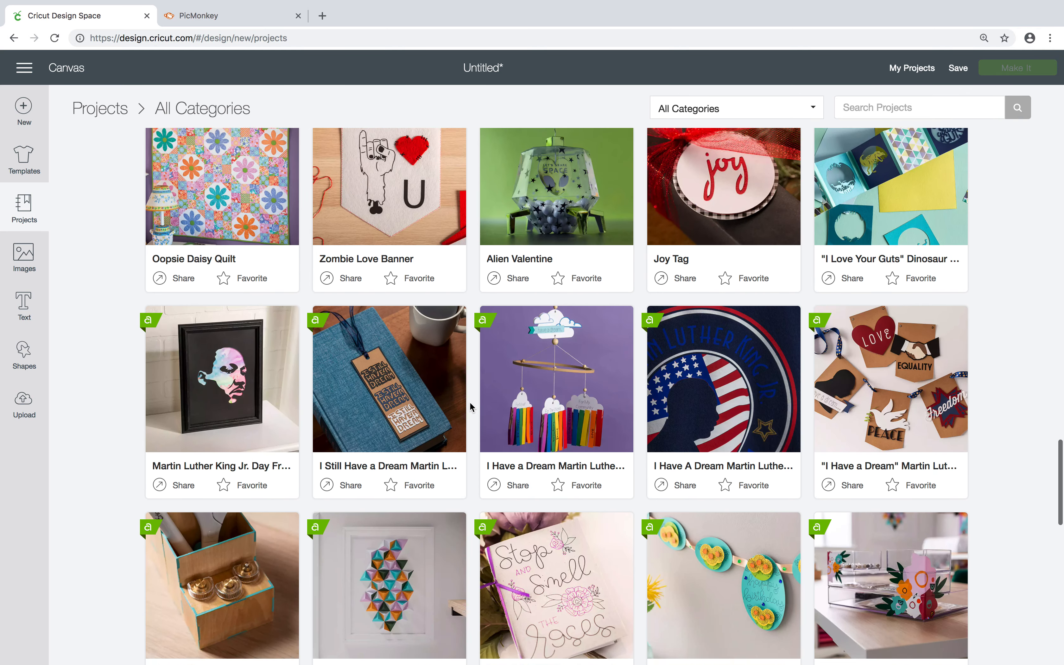
pyautogui.scroll(-8, 495, 352)
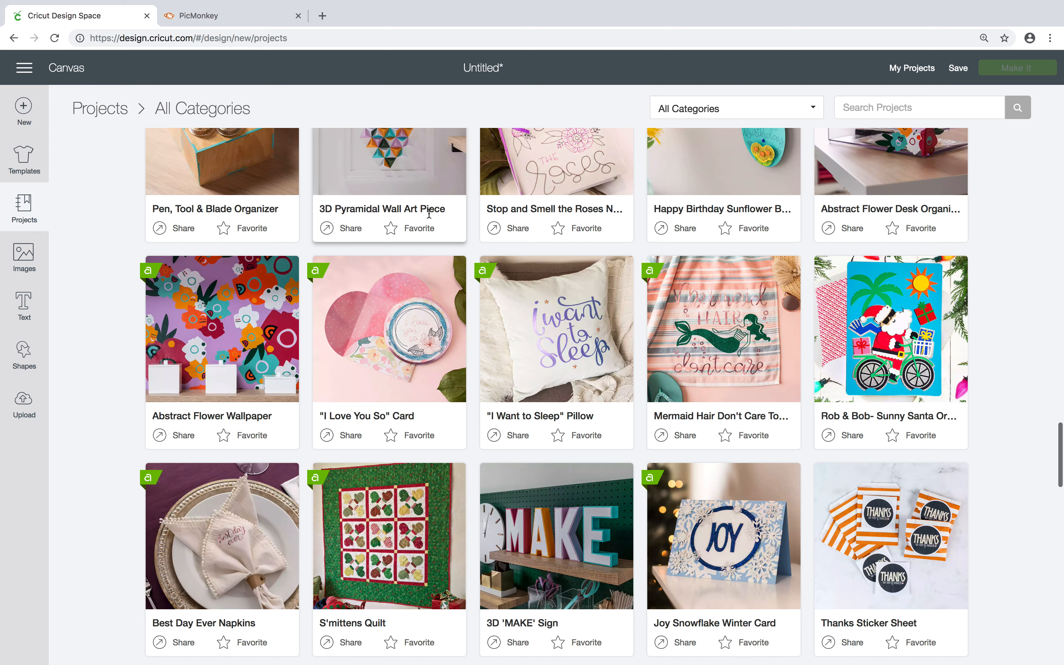
pyautogui.scroll(-15, 429, 214)
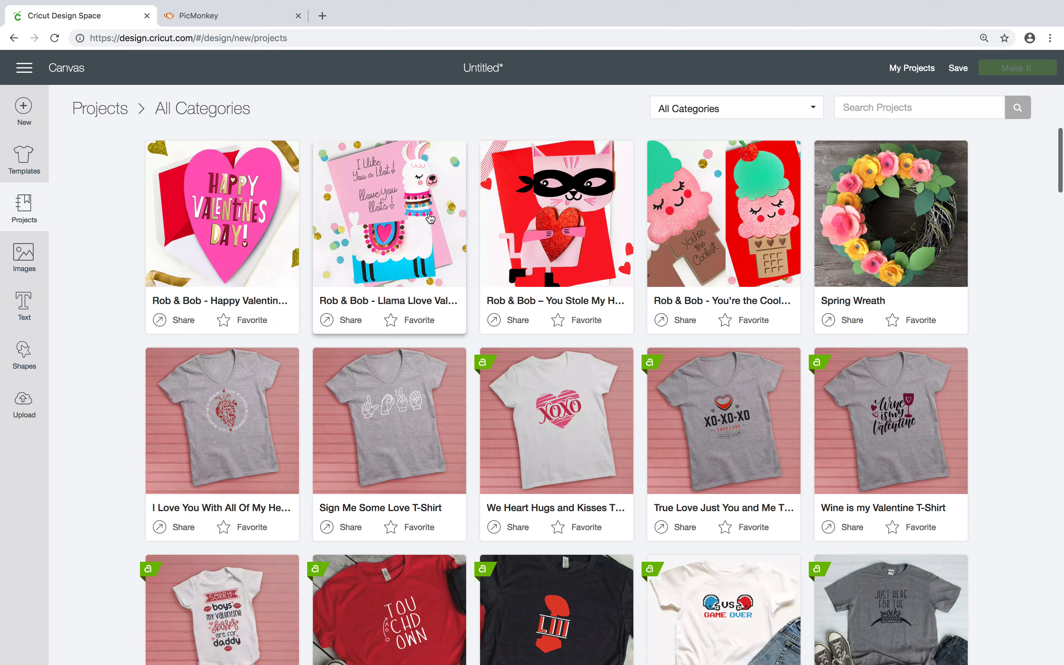
# - Open the image library and look through the featured images
pyautogui.click(23, 263)
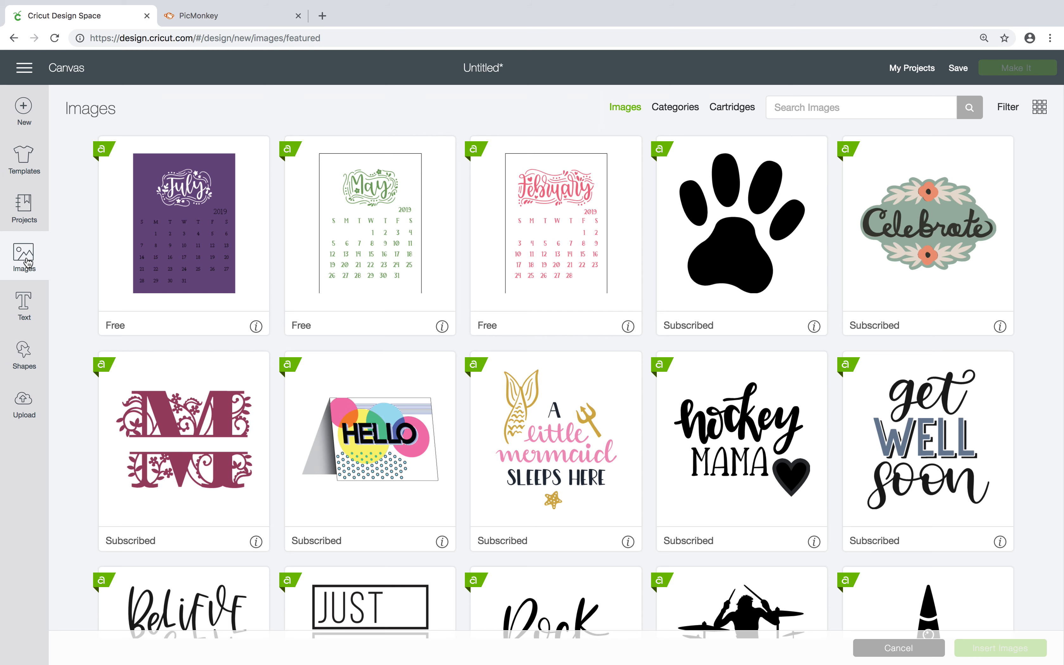
pyautogui.scroll(-3, 744, 466)
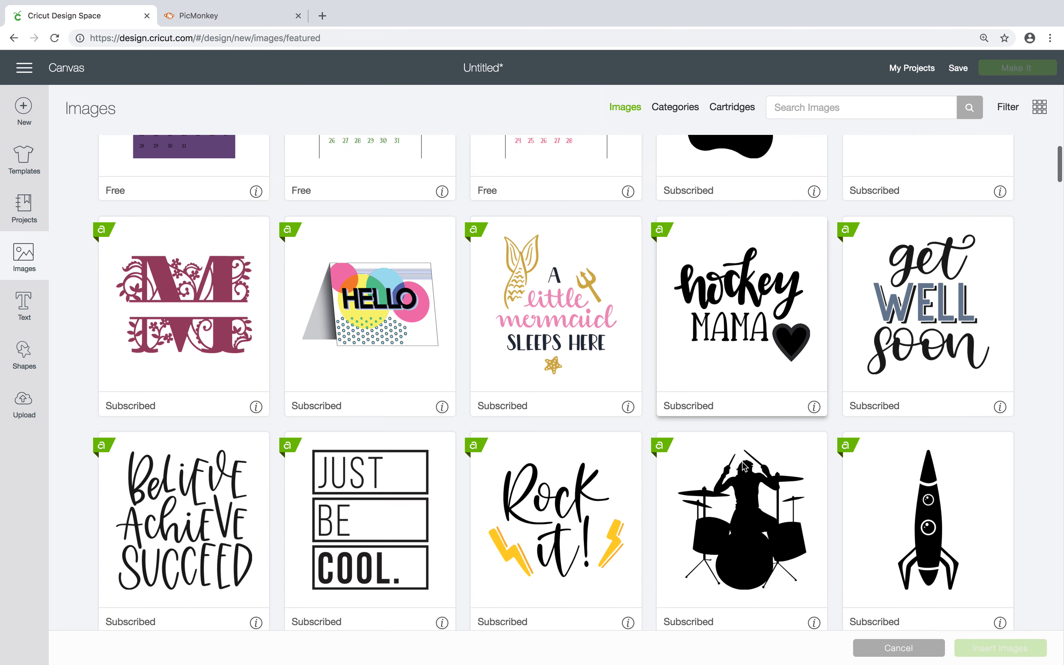
pyautogui.scroll(-5, 744, 466)
pyautogui.scroll(7, 744, 465)
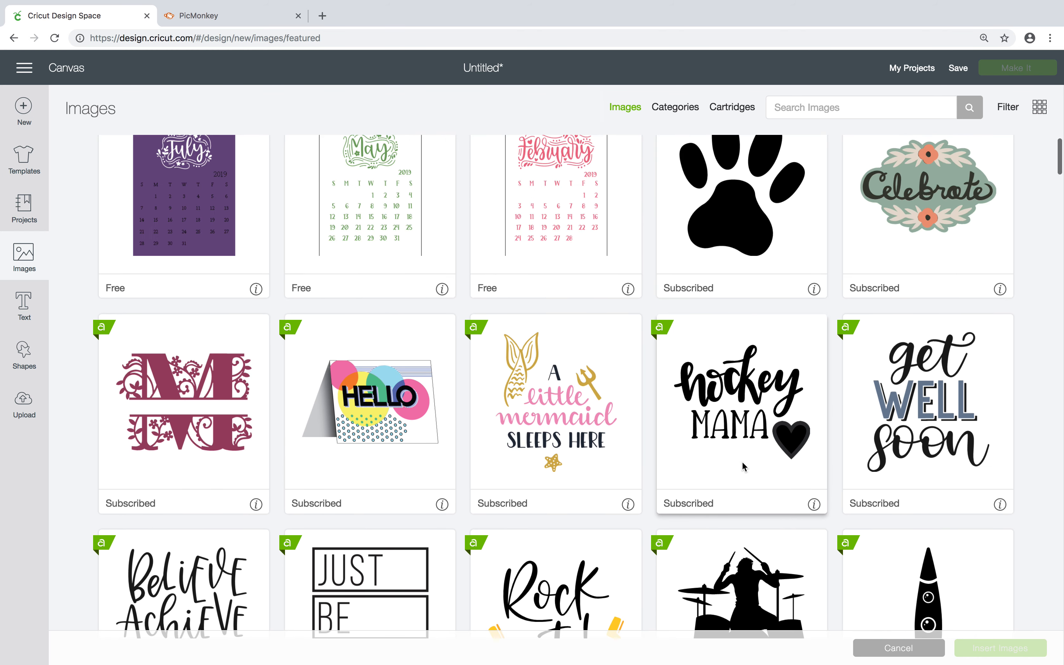
pyautogui.scroll(1, 744, 466)
pyautogui.scroll(-20, 744, 462)
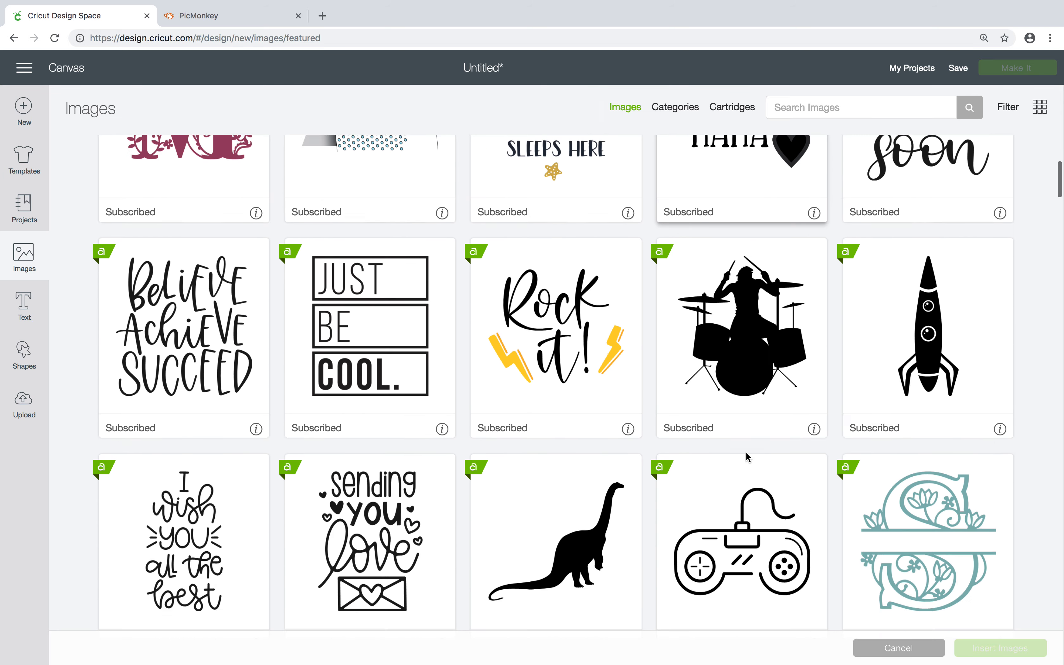
pyautogui.scroll(-7, 762, 428)
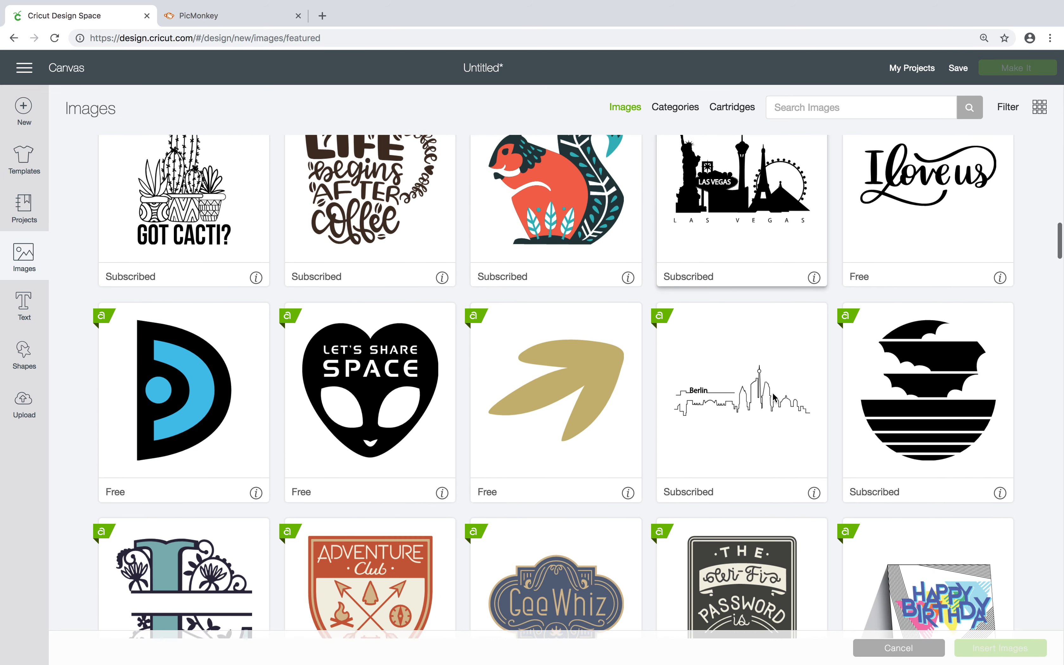
pyautogui.scroll(7, 771, 399)
pyautogui.scroll(-10, 773, 394)
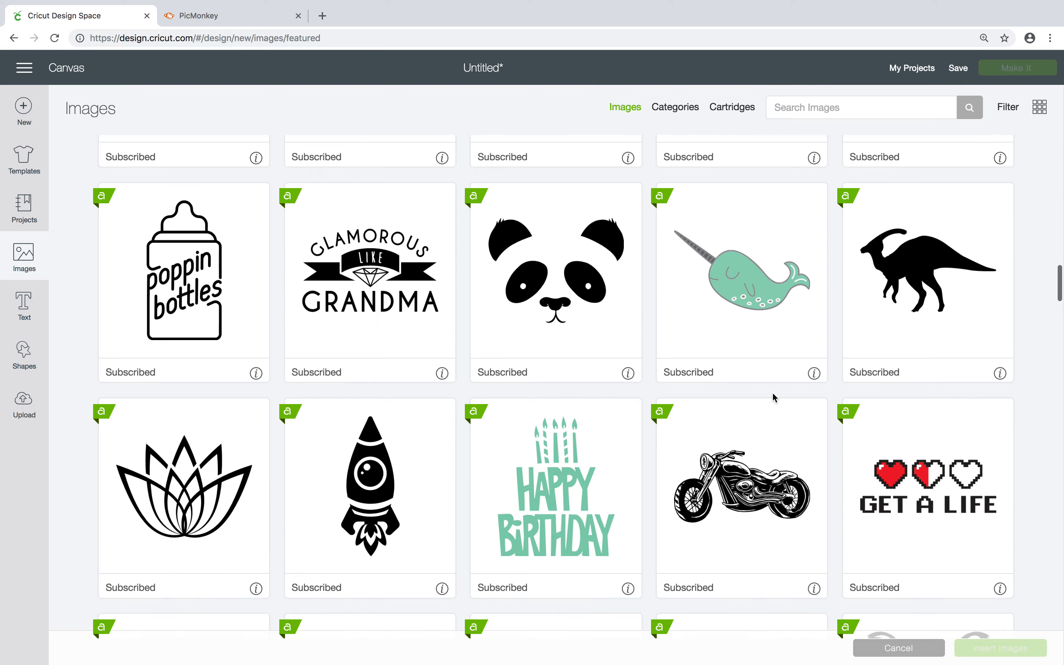
pyautogui.scroll(20, 774, 396)
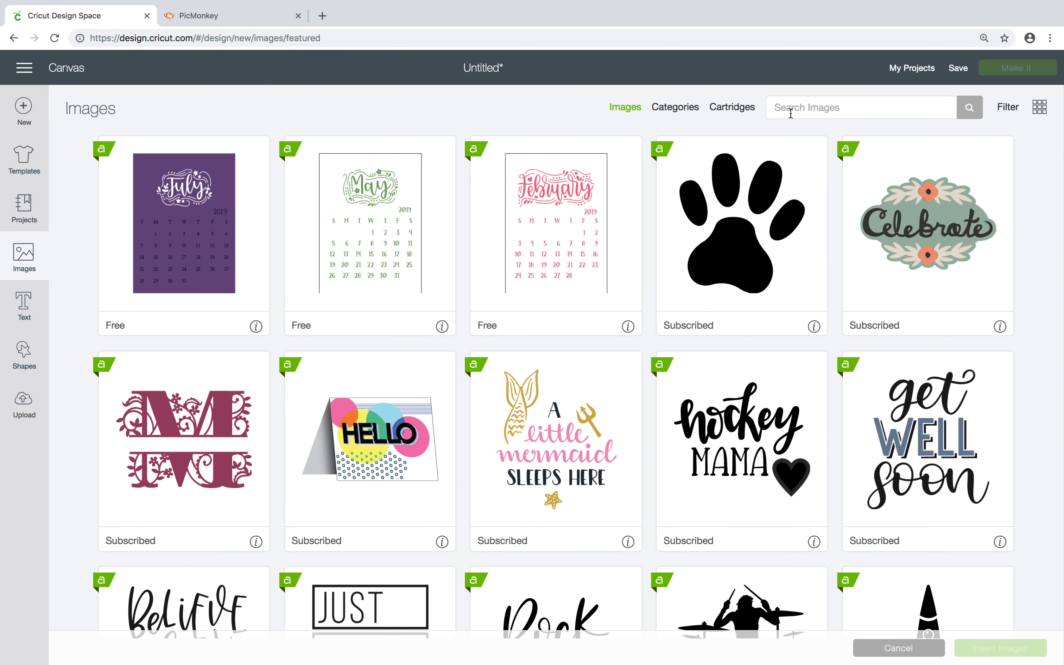
# - Look through the image categories and open the featured Free this Week collection
pyautogui.click(676, 113)
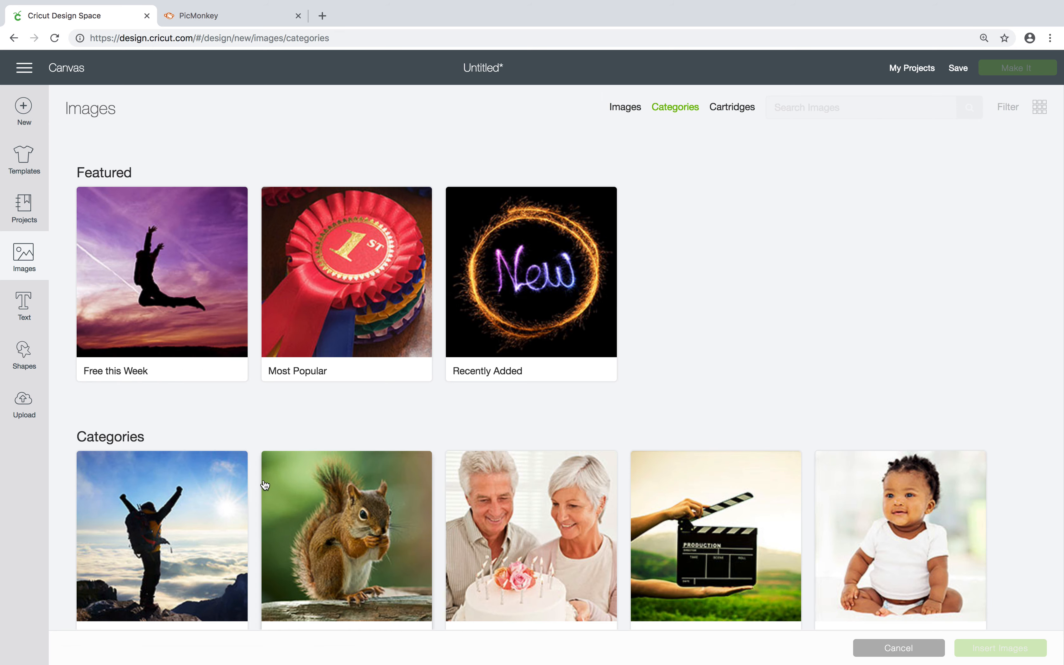
pyautogui.scroll(-6, 264, 485)
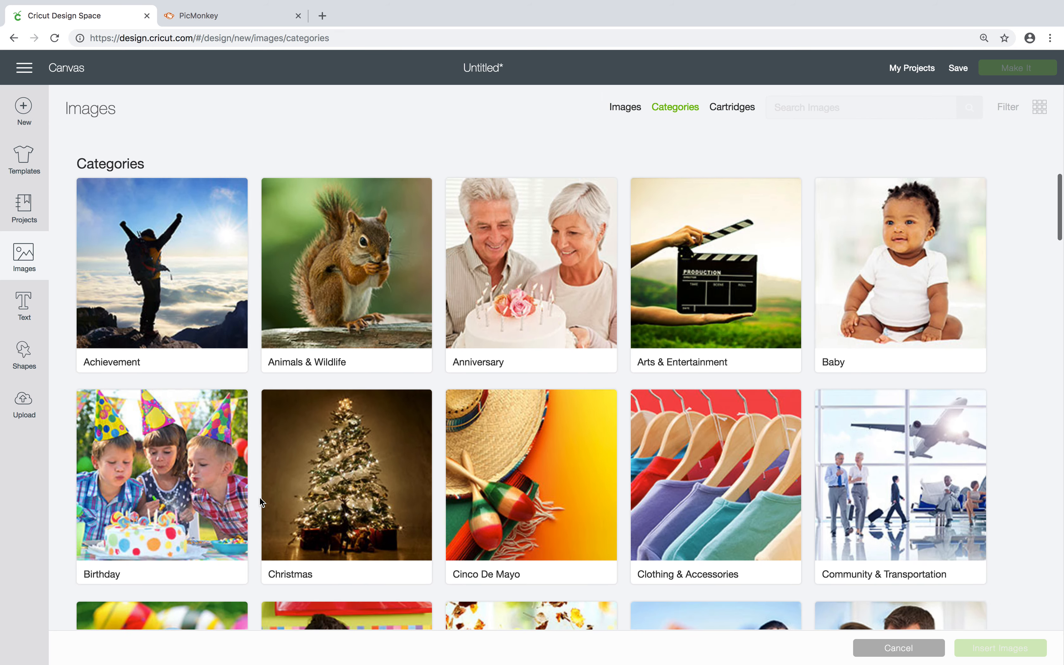
pyautogui.scroll(-6, 260, 498)
pyautogui.scroll(12, 260, 498)
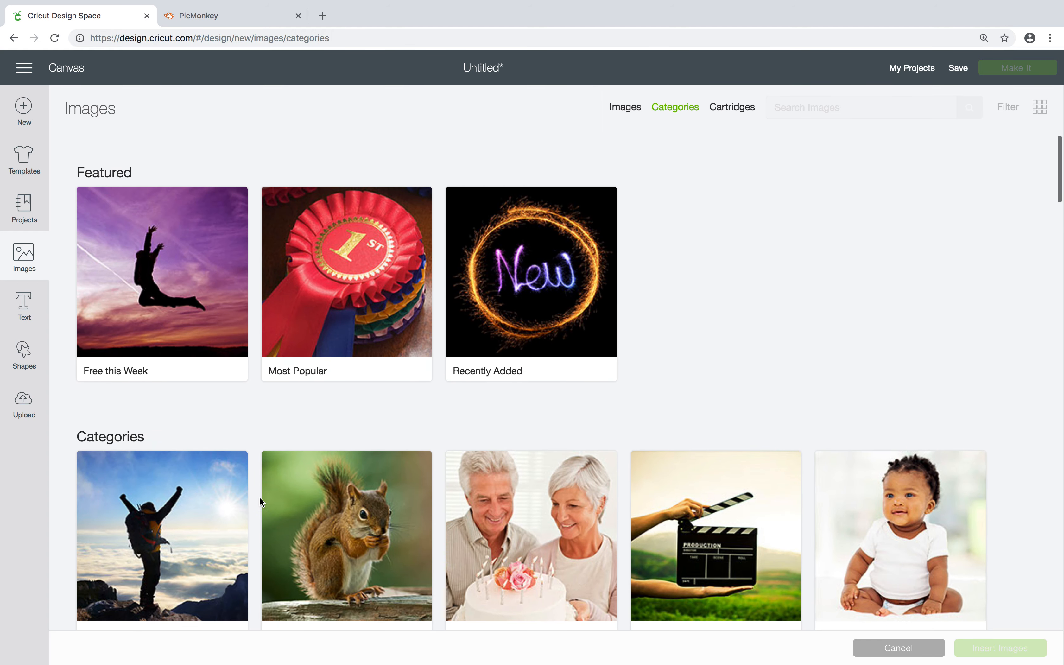
pyautogui.click(171, 263)
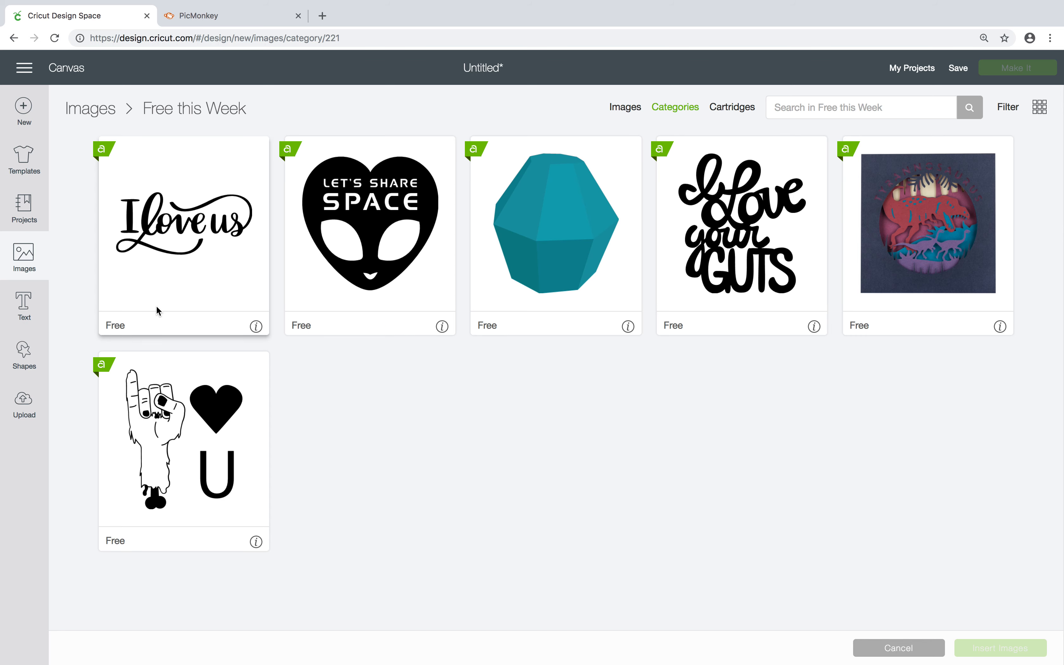
# - Return to the image categories and look through the images in the Recently Added collection
pyautogui.click(671, 116)
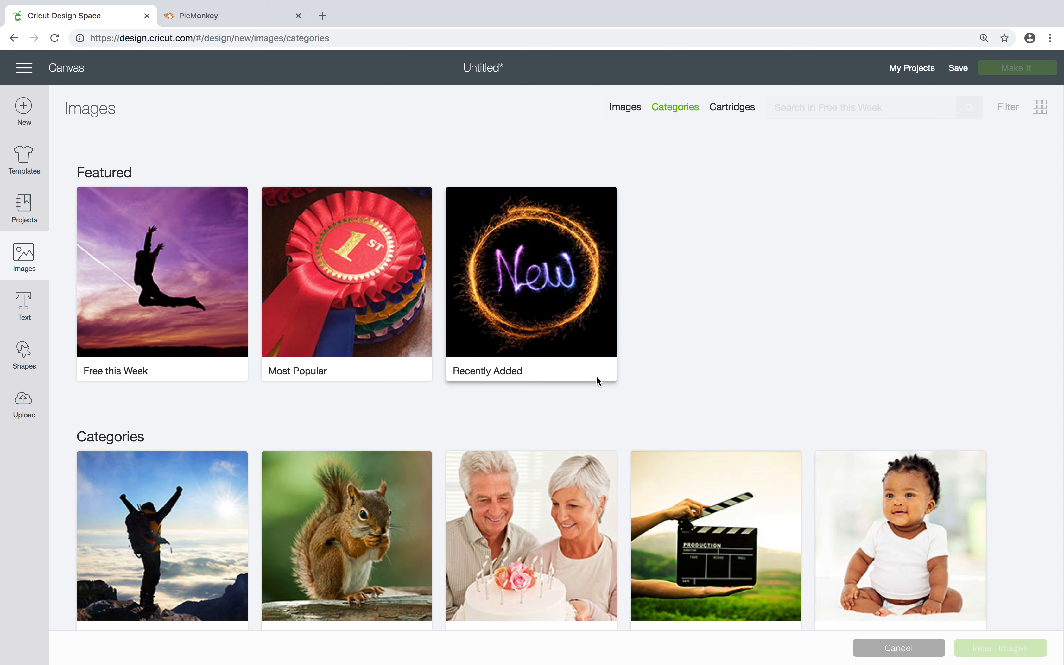
pyautogui.click(535, 294)
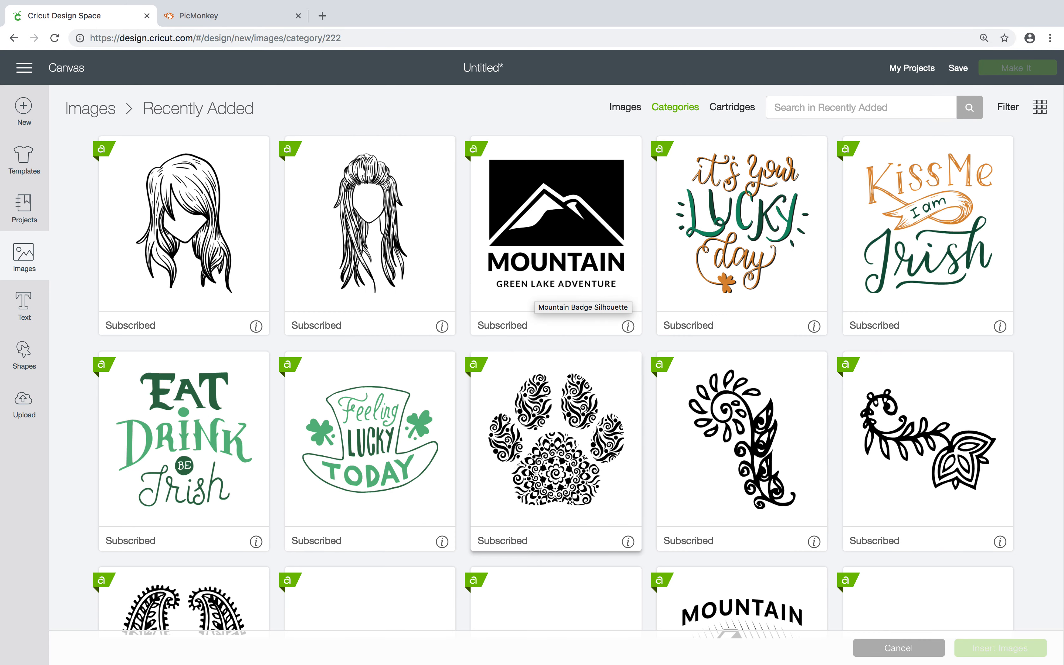
pyautogui.scroll(-5, 530, 474)
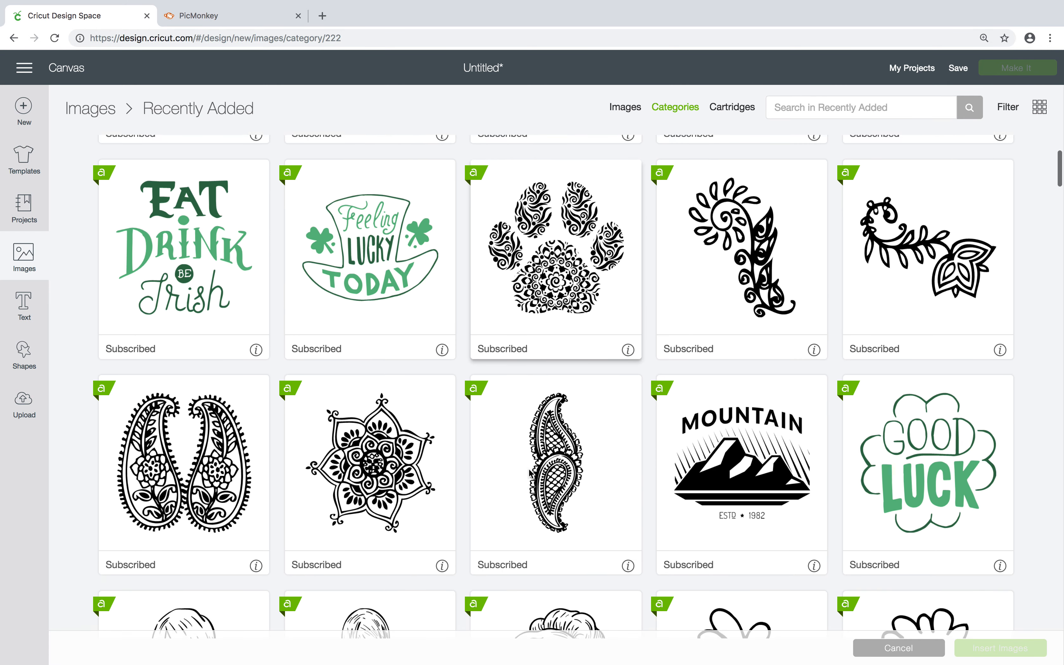
pyautogui.scroll(-10, 530, 474)
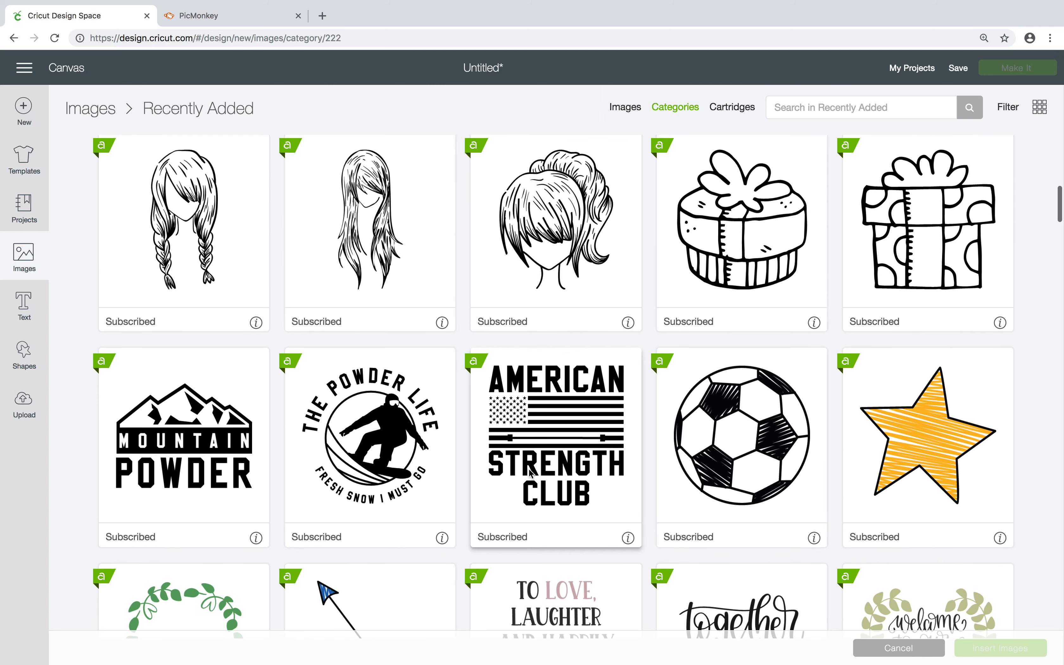
pyautogui.scroll(-6, 530, 473)
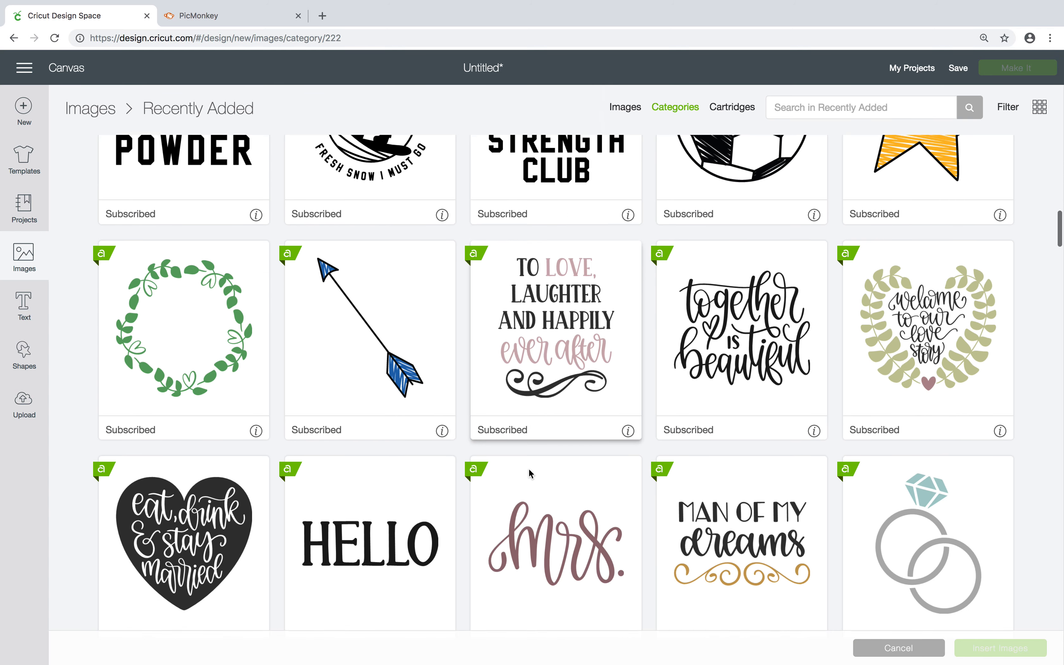
pyautogui.scroll(-9, 538, 448)
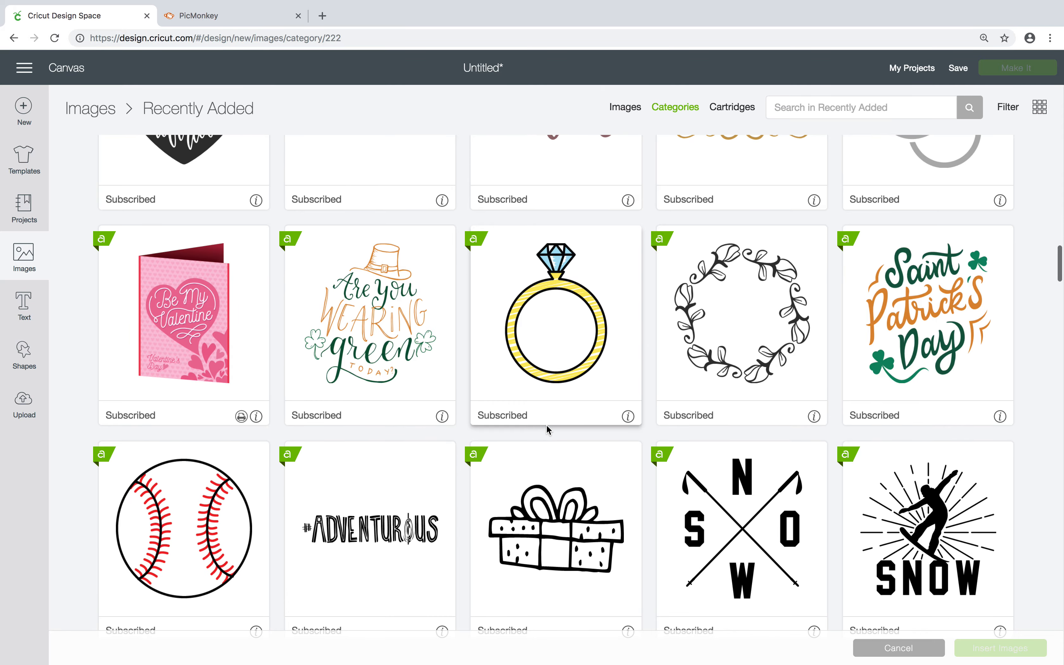
pyautogui.scroll(-11, 566, 386)
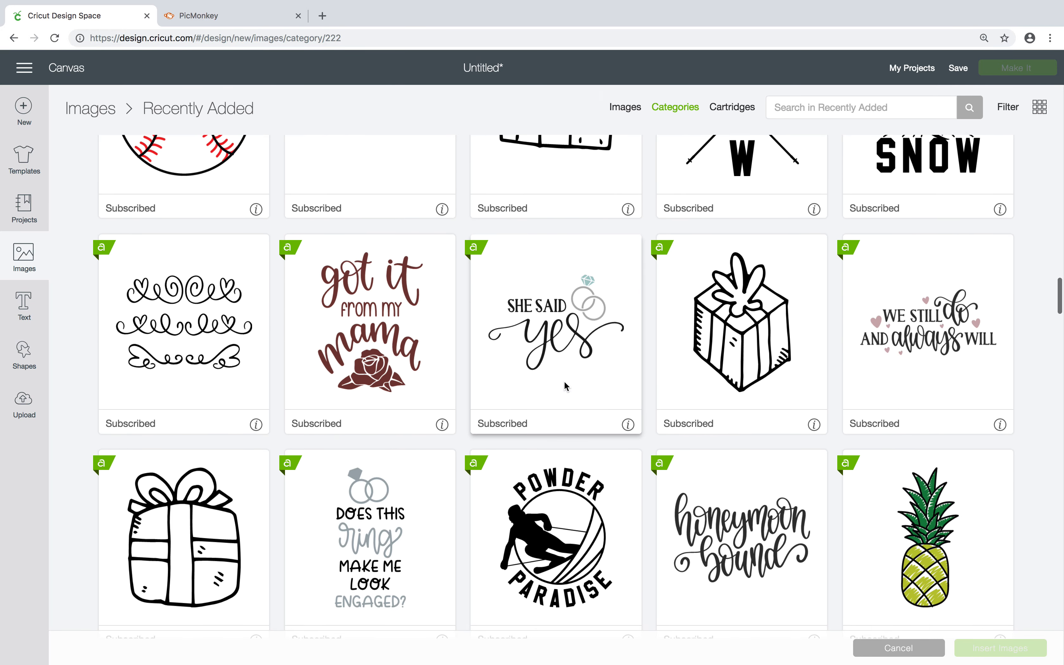
pyautogui.scroll(-6, 564, 381)
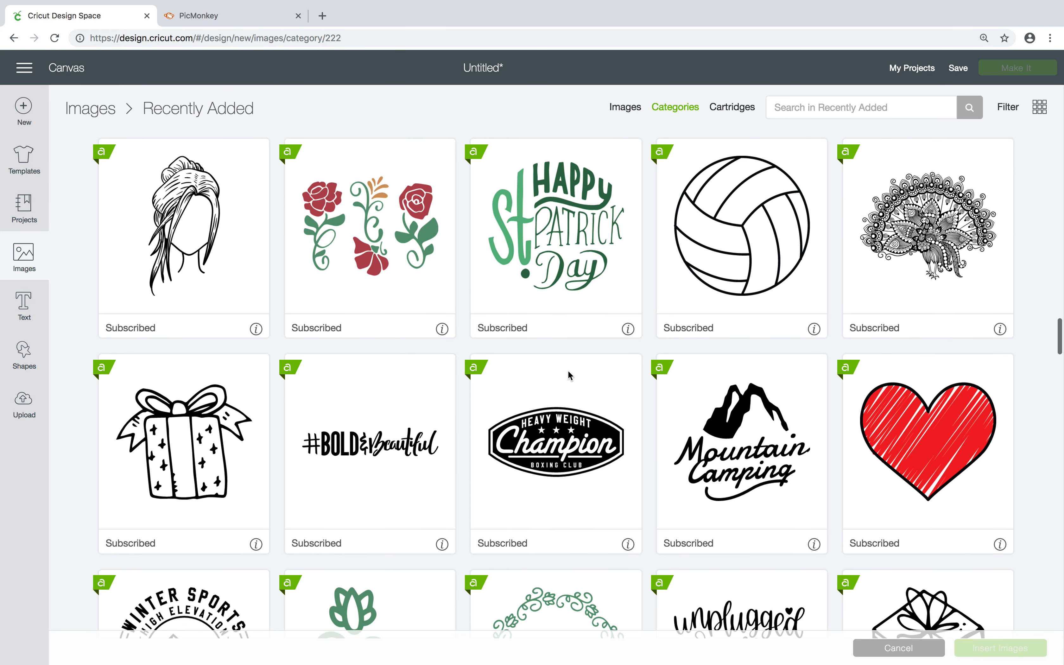
pyautogui.scroll(-10, 577, 354)
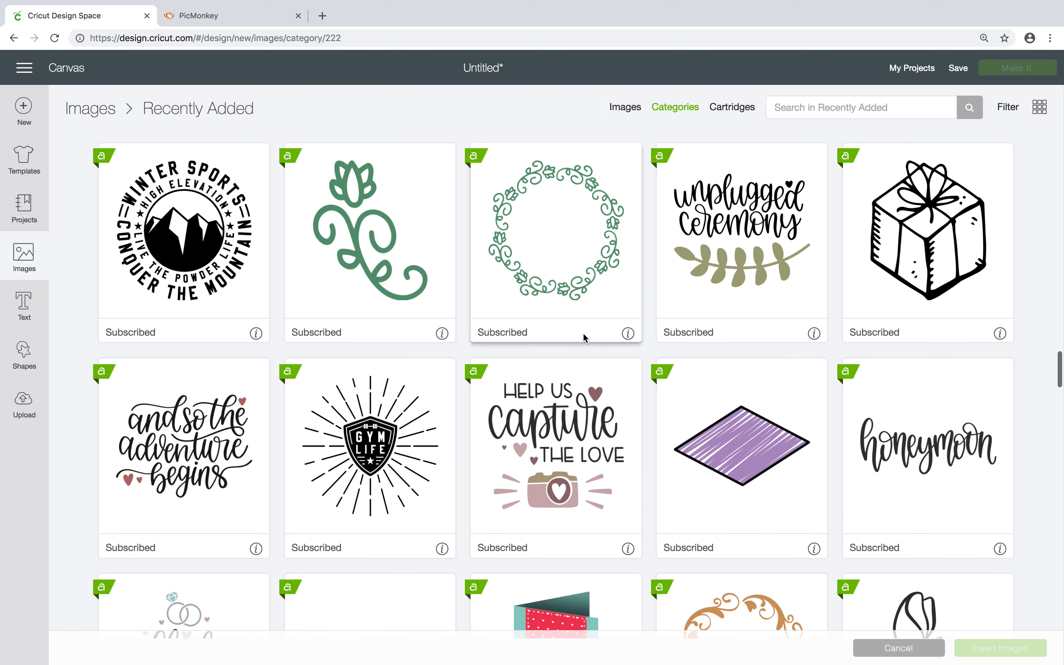
pyautogui.scroll(-3, 595, 310)
pyautogui.scroll(-12, 596, 312)
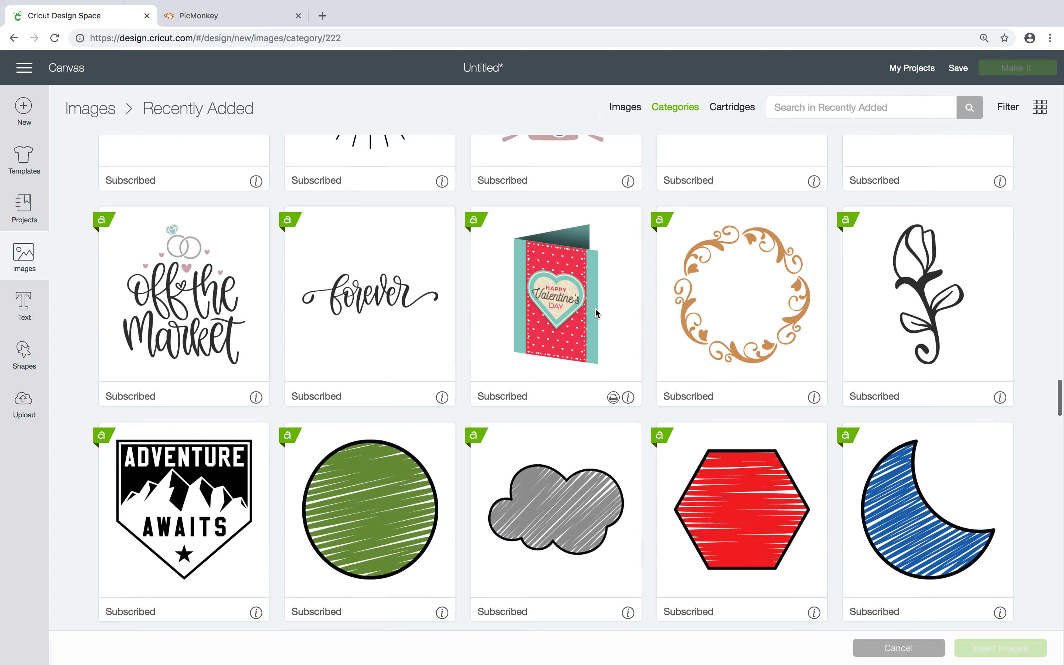
pyautogui.scroll(-2, 596, 312)
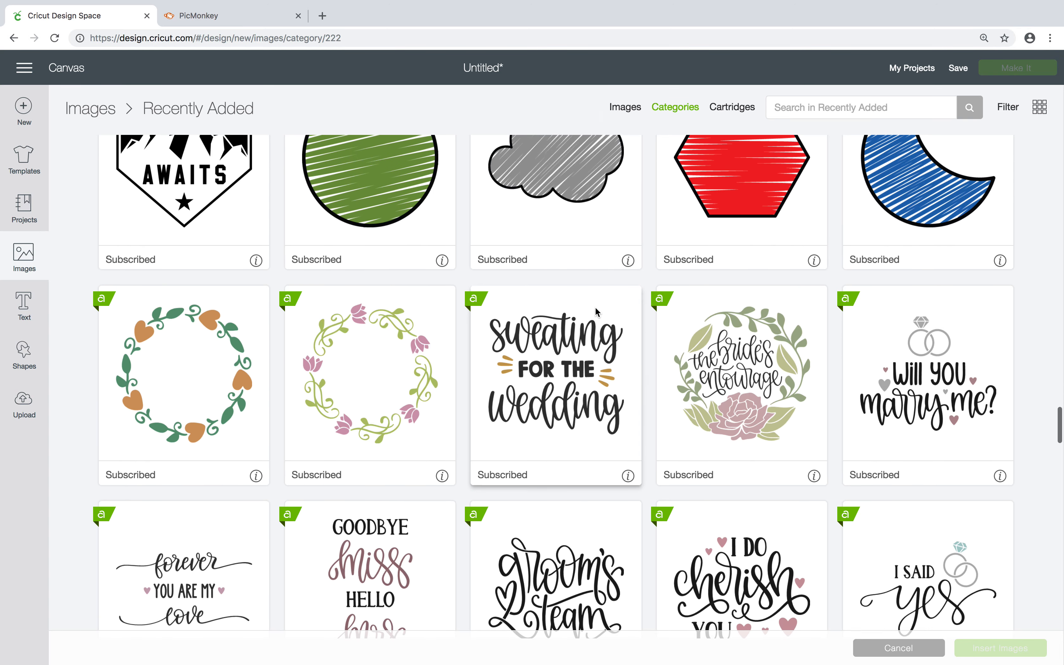
pyautogui.scroll(-14, 595, 312)
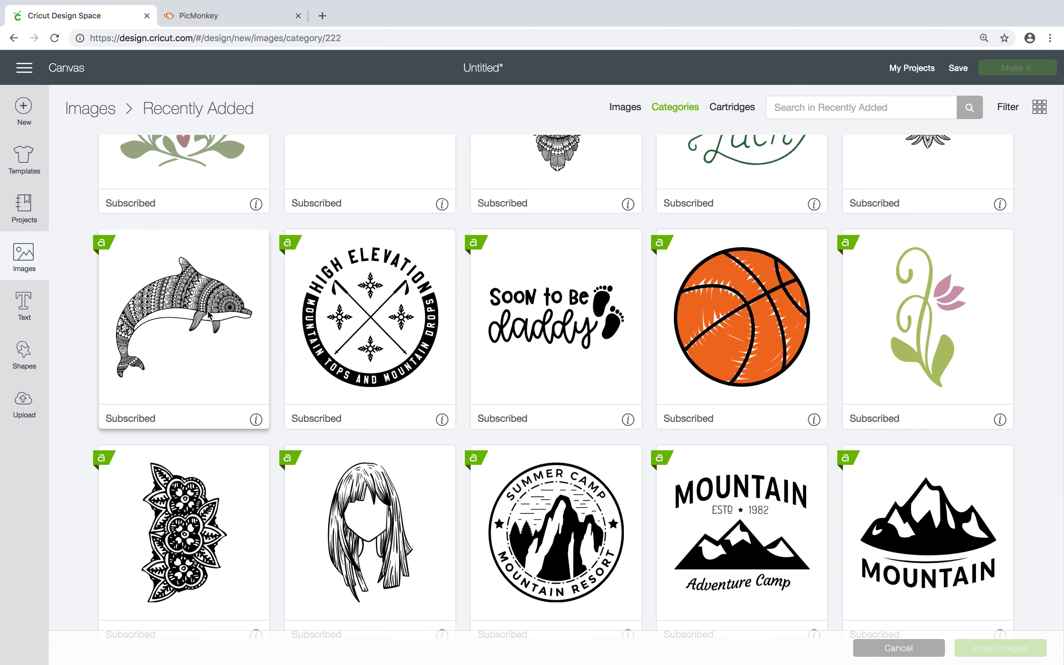
# - Insert the mandala-patterned dolphin image and enlarge it to about 14.8 by 12.8 inches across the front and back of the pajamas template
pyautogui.click(210, 314)
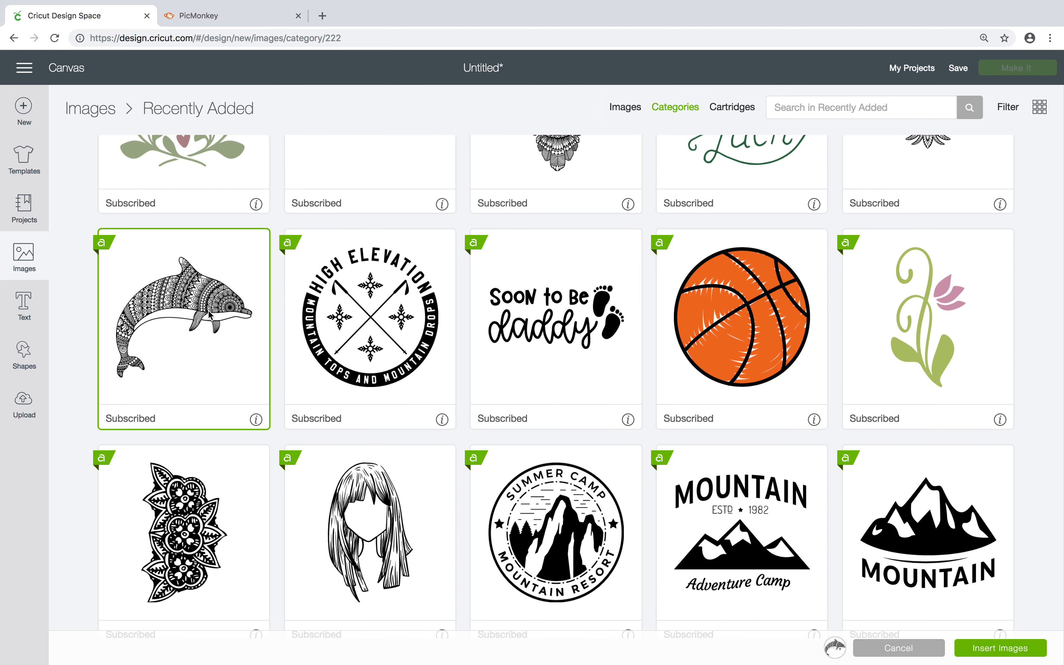
pyautogui.click(1022, 650)
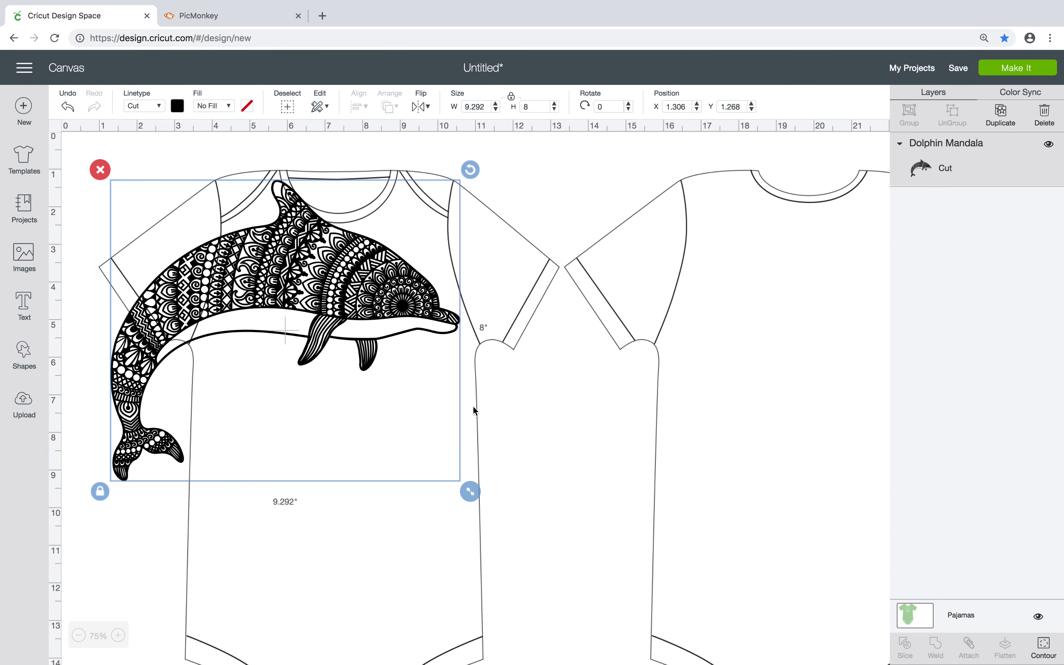
pyautogui.moveTo(474, 505); pyautogui.dragTo(683, 551)
pyautogui.moveTo(473, 378); pyautogui.dragTo(568, 335)
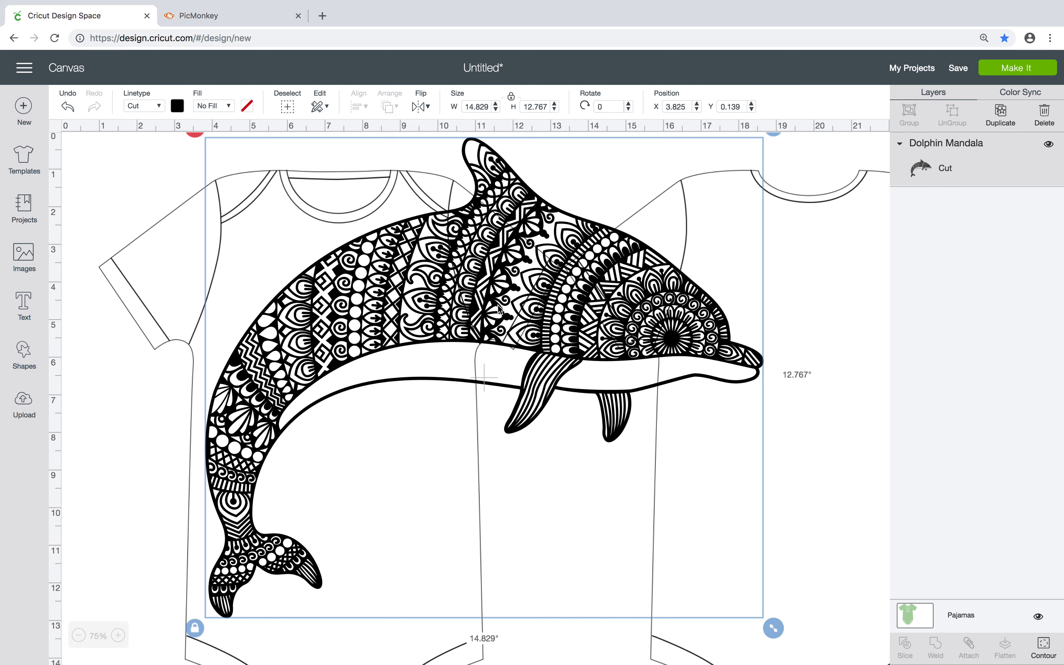
# - Zoom the canvas out to 50% to view the whole dolphin against both sides of the pajamas template
pyautogui.hscroll(2, 499, 308)
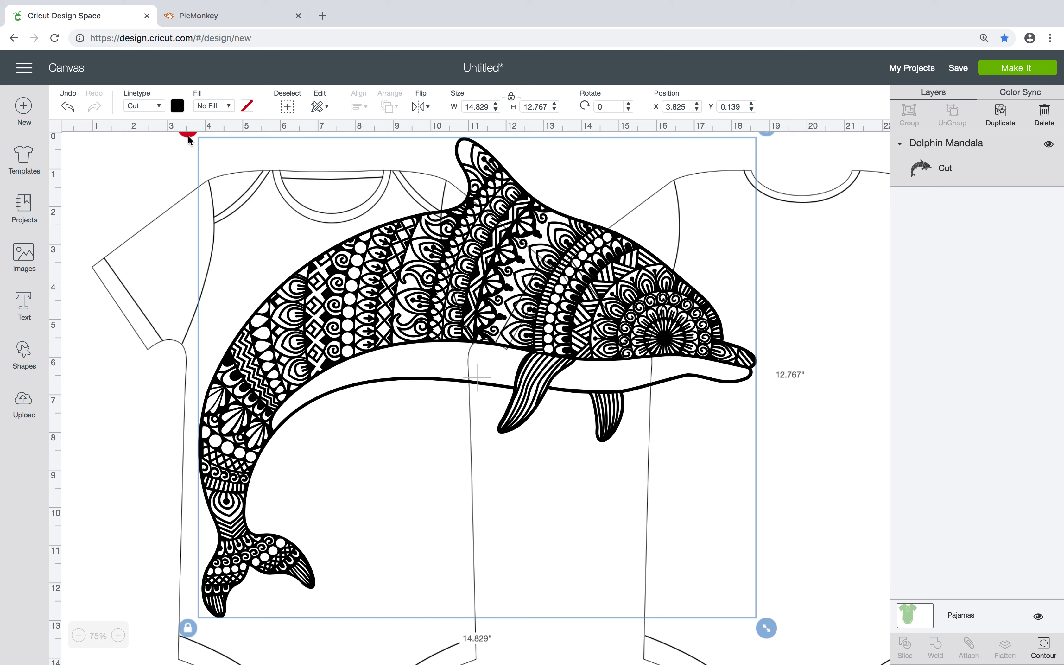
pyautogui.scroll(-3, 102, 250)
pyautogui.scroll(3, 102, 251)
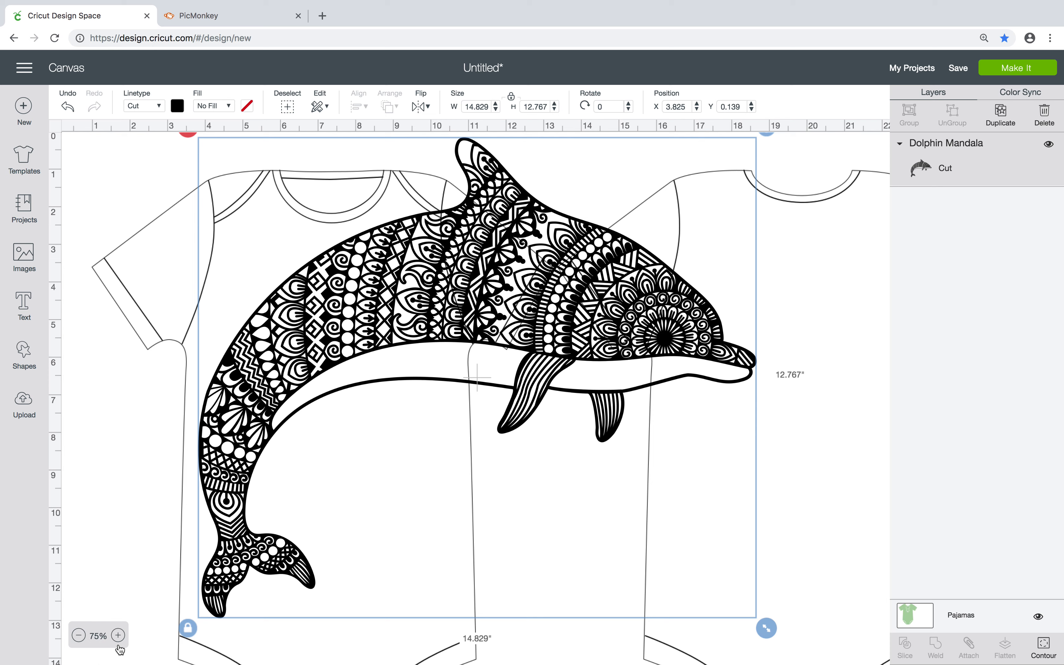
pyautogui.click(79, 636)
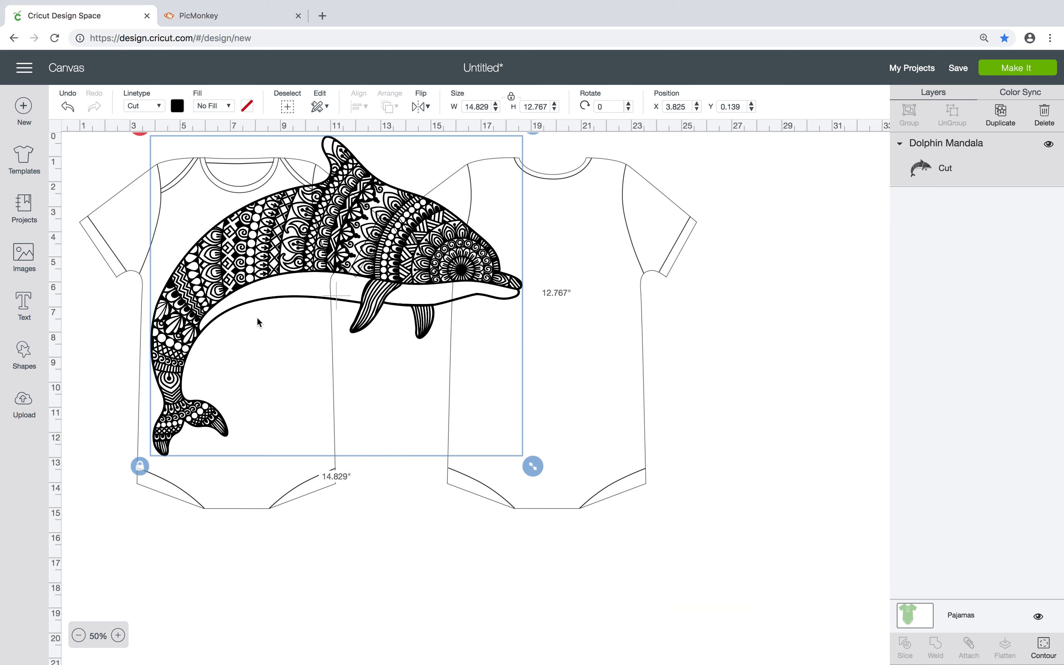
pyautogui.scroll(-3, 258, 322)
pyautogui.scroll(3, 237, 462)
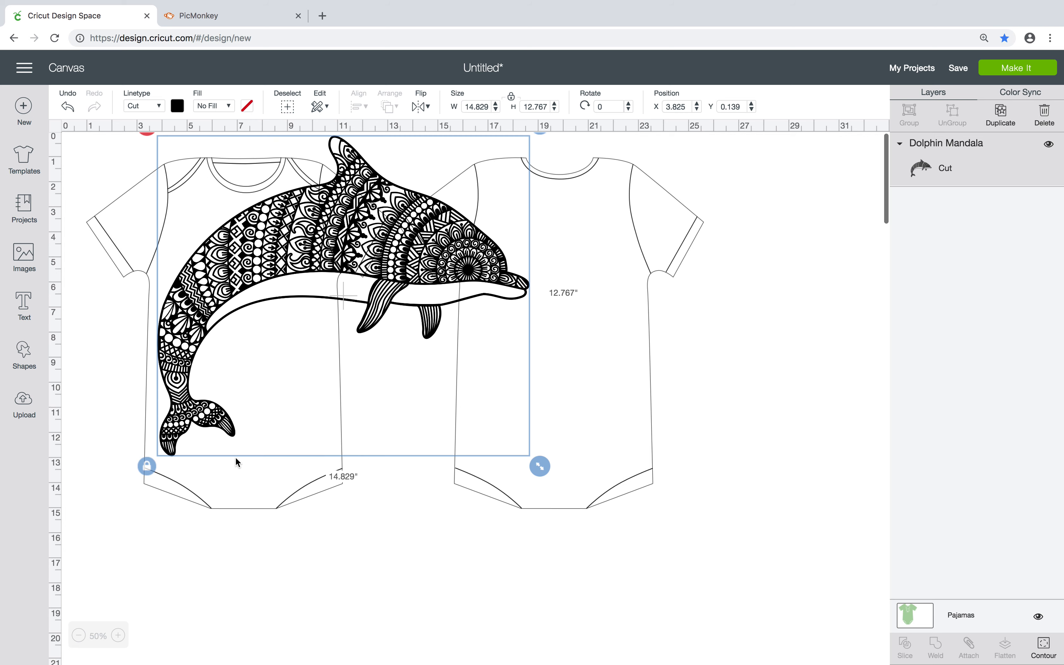
# - Move the dolphin lower over the pajamas template and delete it from the canvas
pyautogui.moveTo(301, 266); pyautogui.dragTo(294, 336)
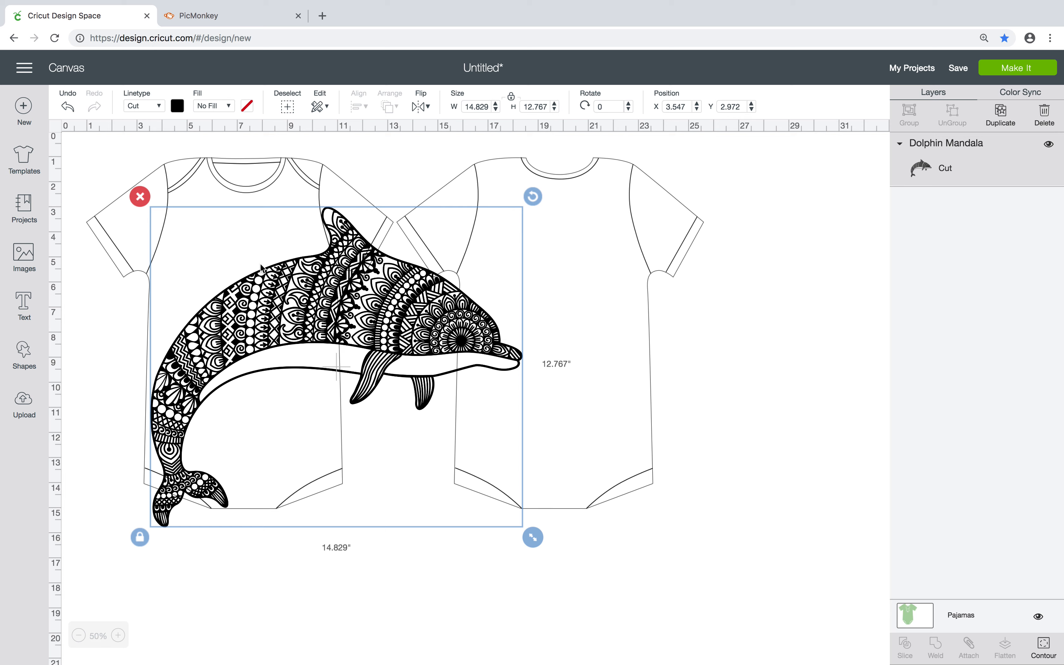
pyautogui.click(140, 197)
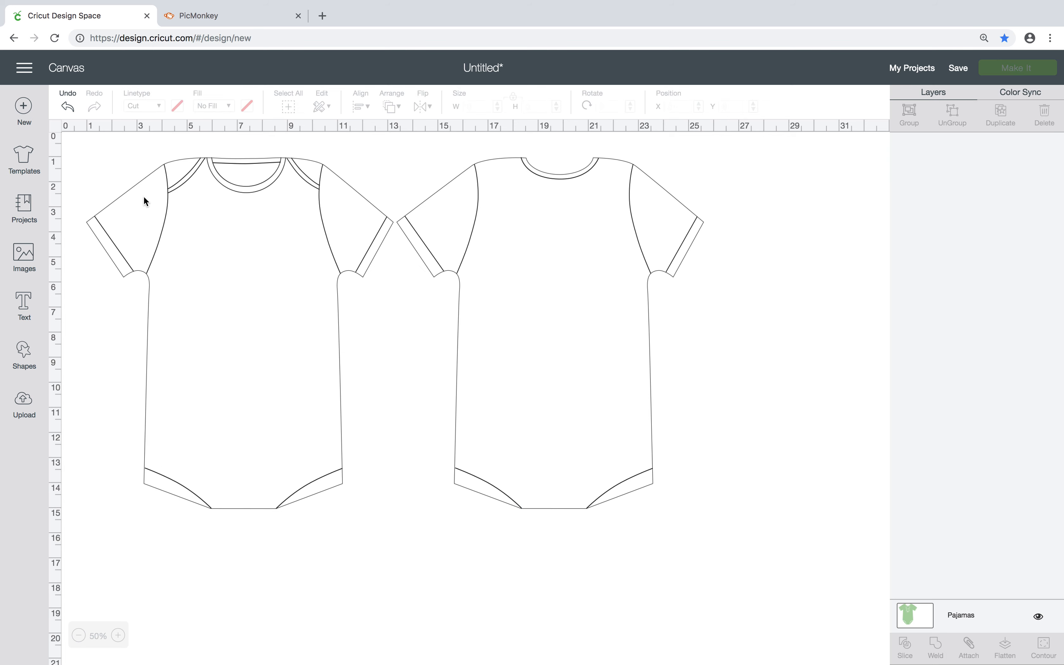
# - Reopen the image library, return to the image categories and look through the themed categories from Achievement to Winter
pyautogui.click(24, 257)
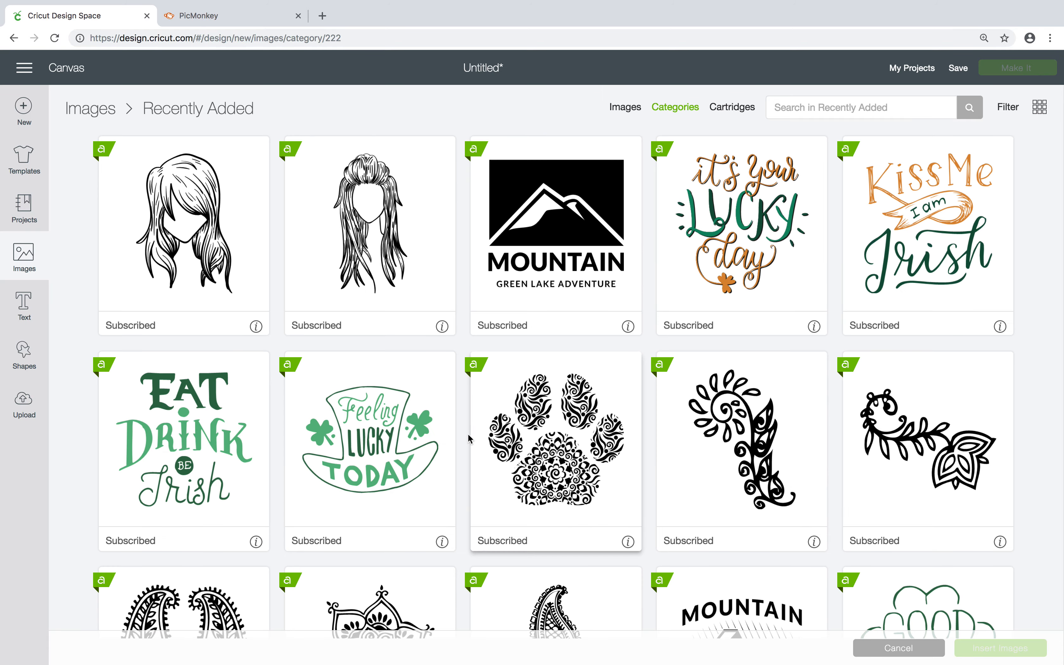
pyautogui.click(676, 107)
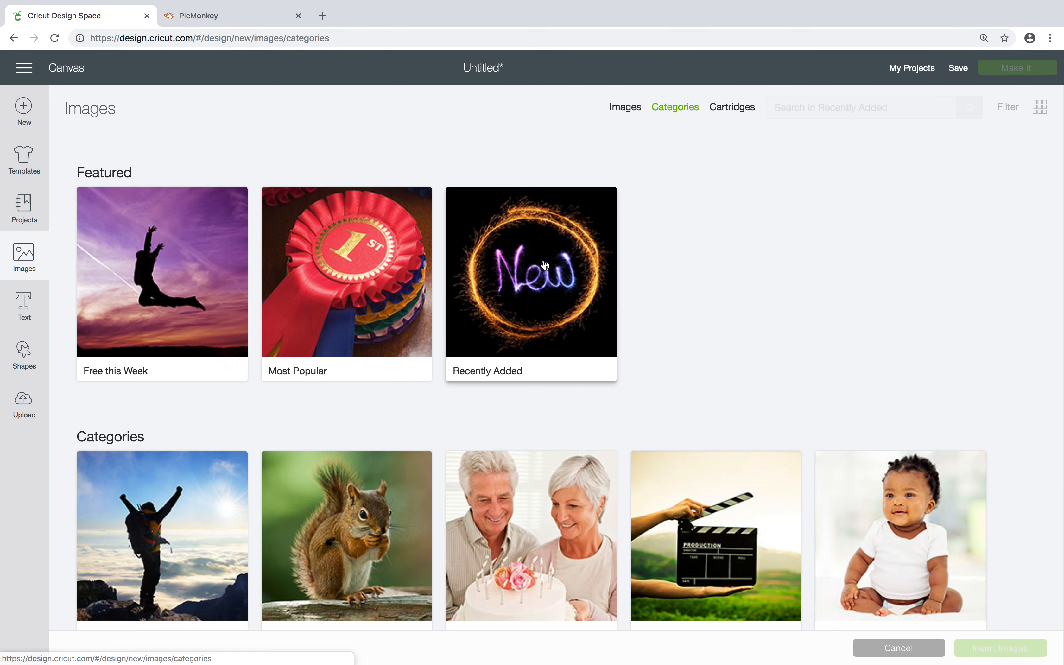
pyautogui.scroll(-7, 544, 266)
pyautogui.scroll(-2, 546, 266)
pyautogui.scroll(1, 545, 266)
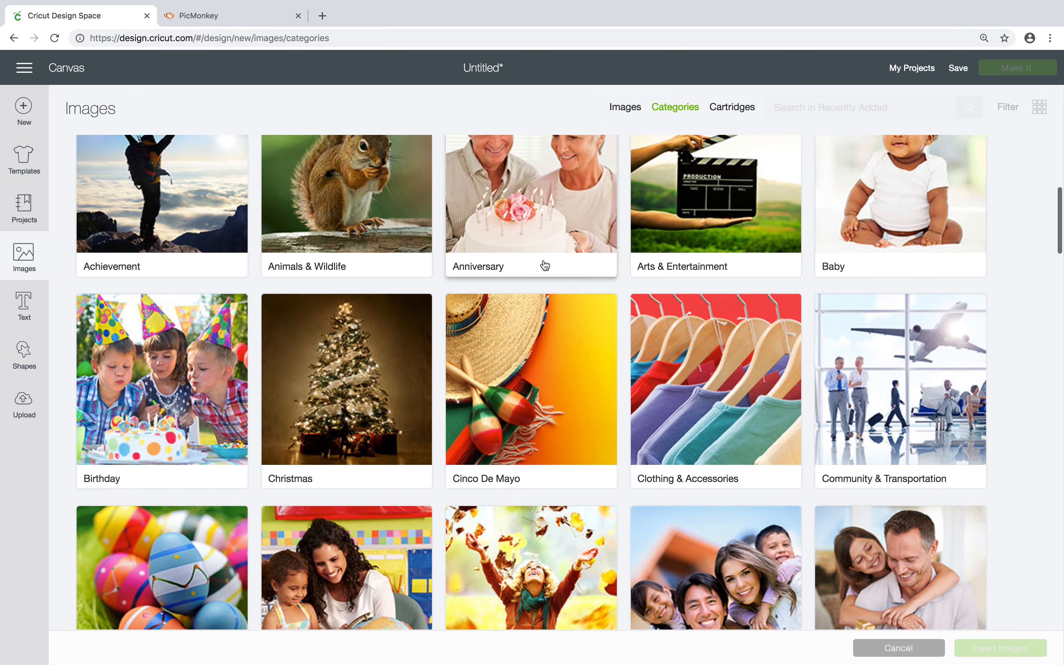
pyautogui.scroll(-4, 546, 266)
pyautogui.scroll(-6, 545, 266)
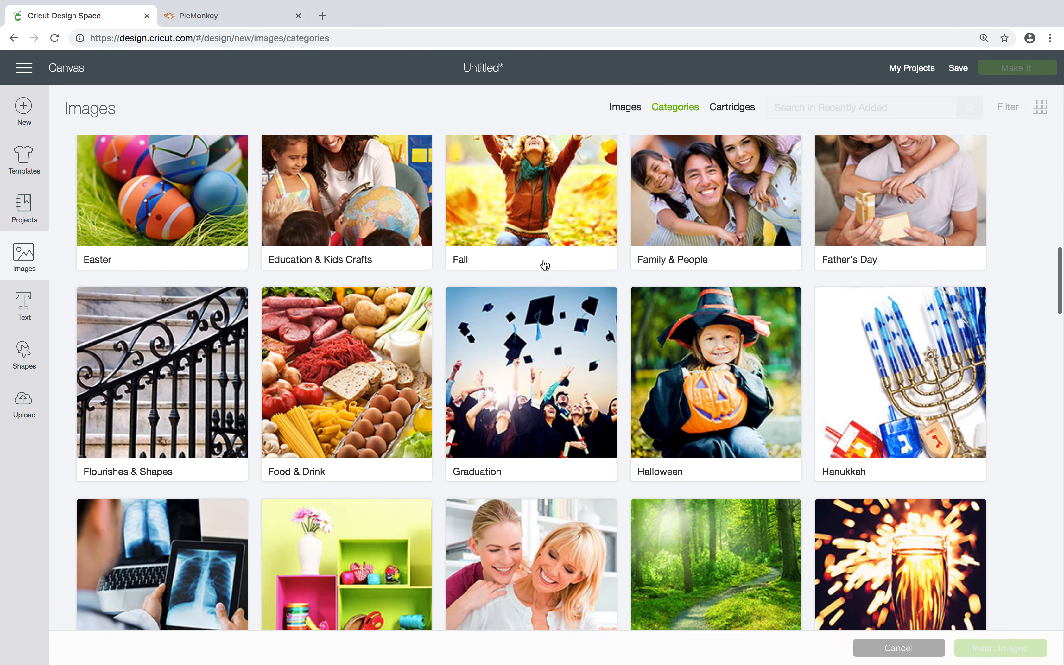
pyautogui.scroll(-7, 545, 266)
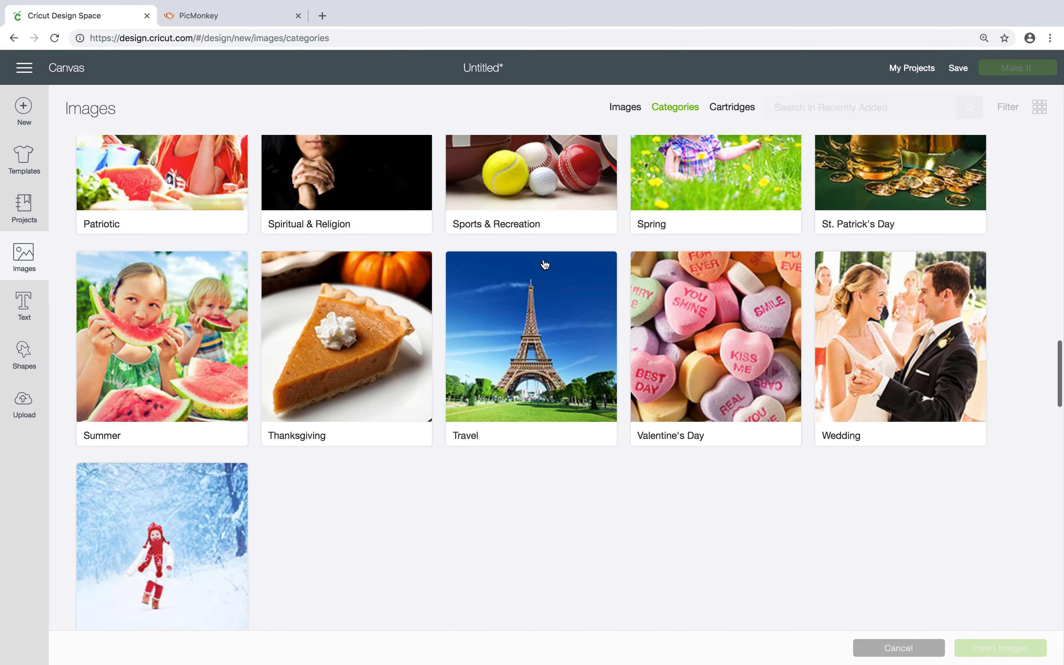
# - Look through the Brands section of the image categories, from 123D to Wordsworth, and return to the featured collections
pyautogui.scroll(-5, 545, 265)
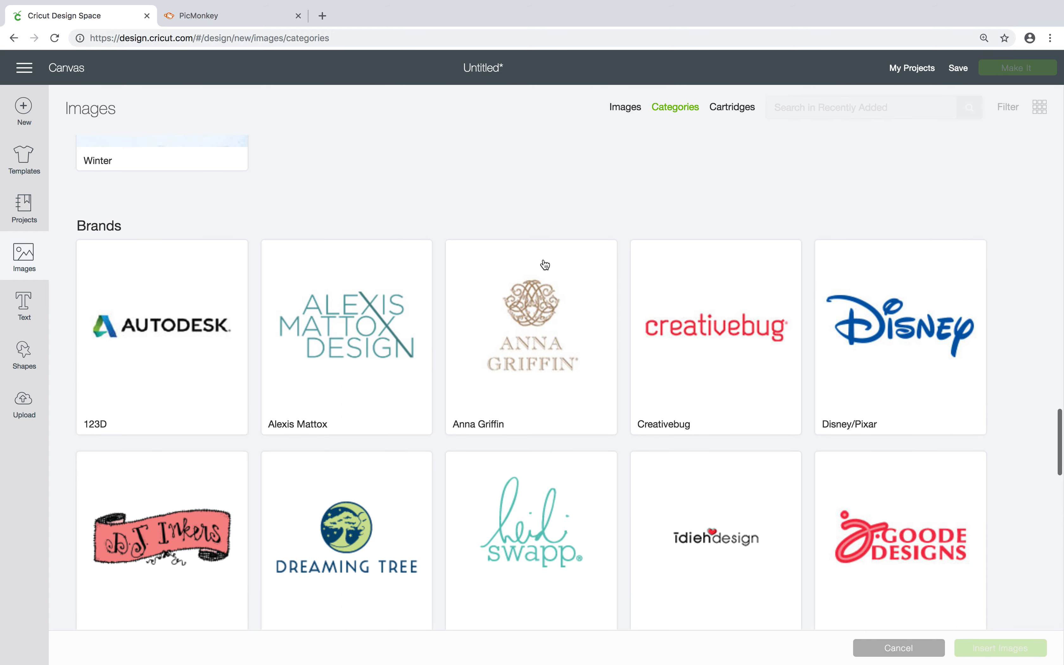
pyautogui.scroll(1, 545, 265)
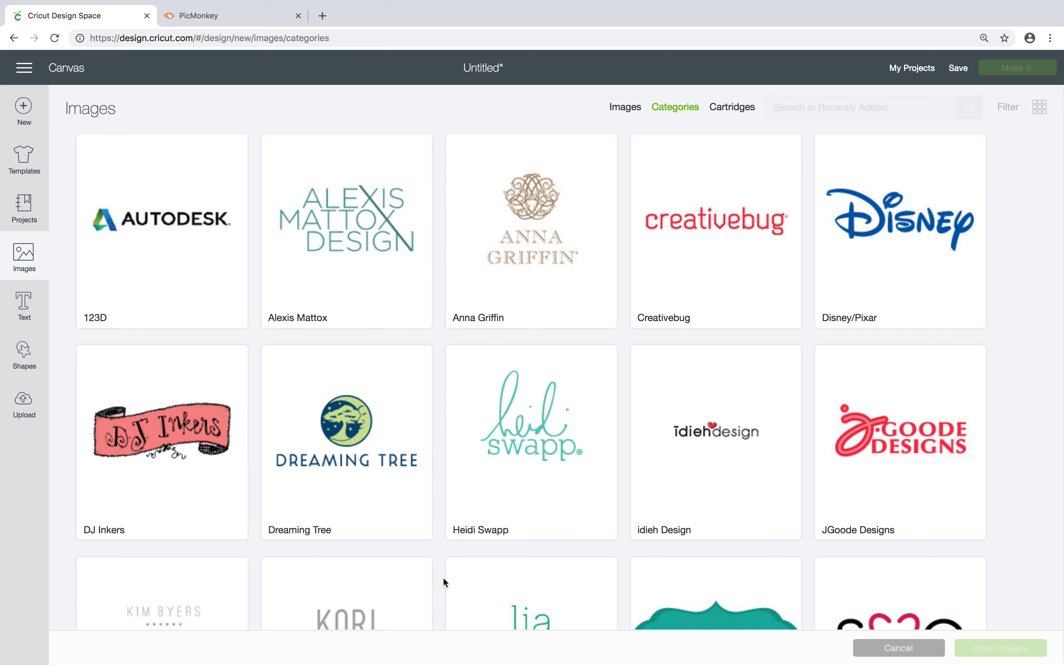
pyautogui.scroll(-8, 444, 577)
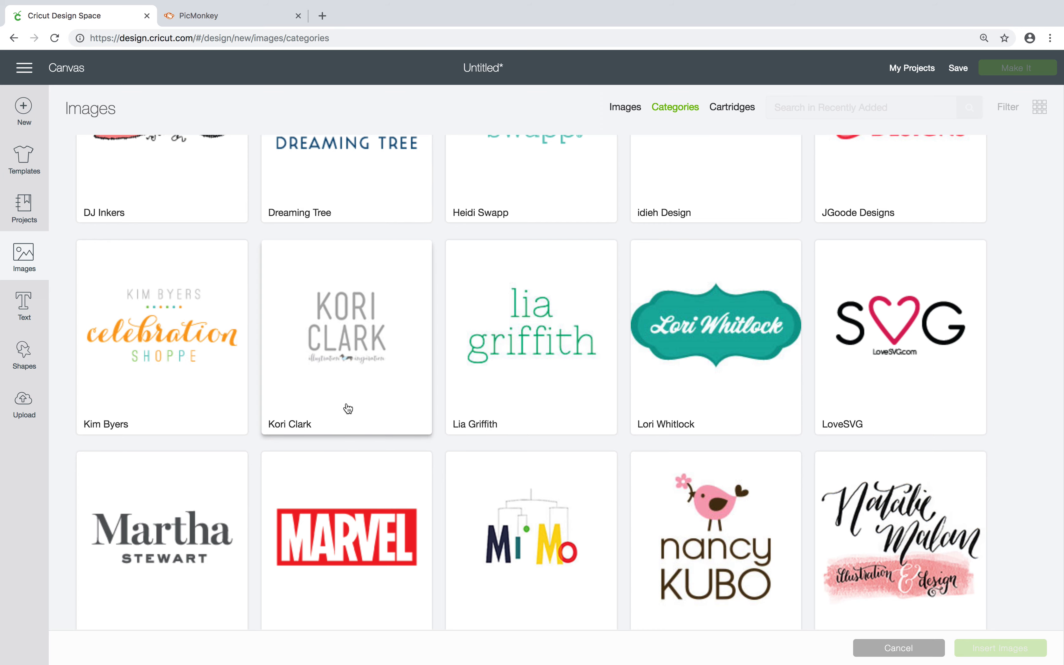
pyautogui.scroll(-3, 469, 523)
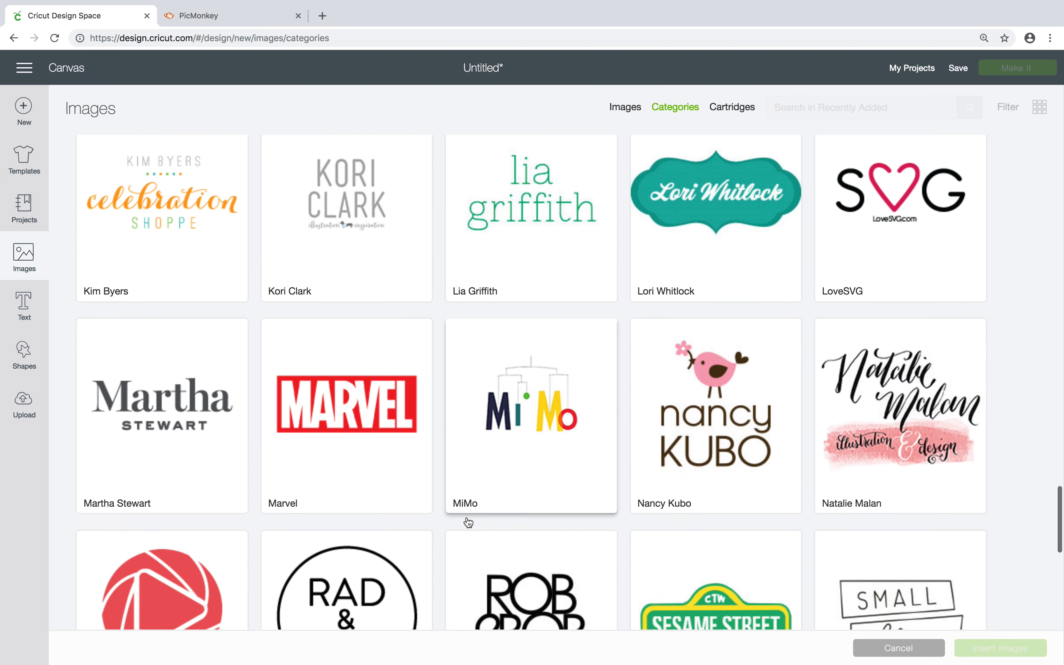
pyautogui.scroll(-10, 469, 523)
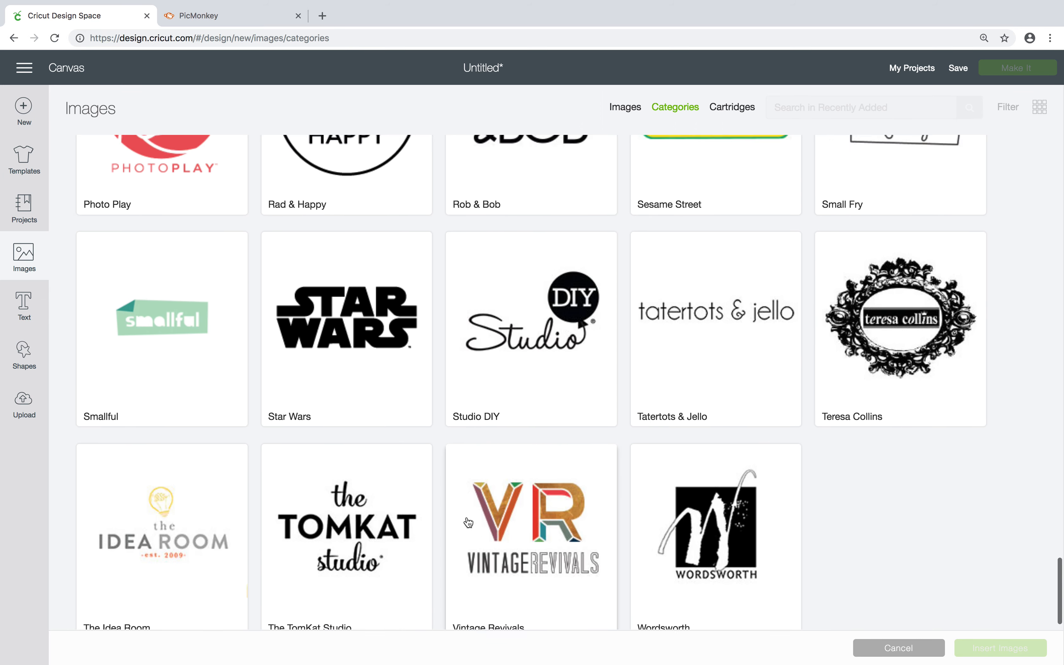
pyautogui.scroll(15, 468, 523)
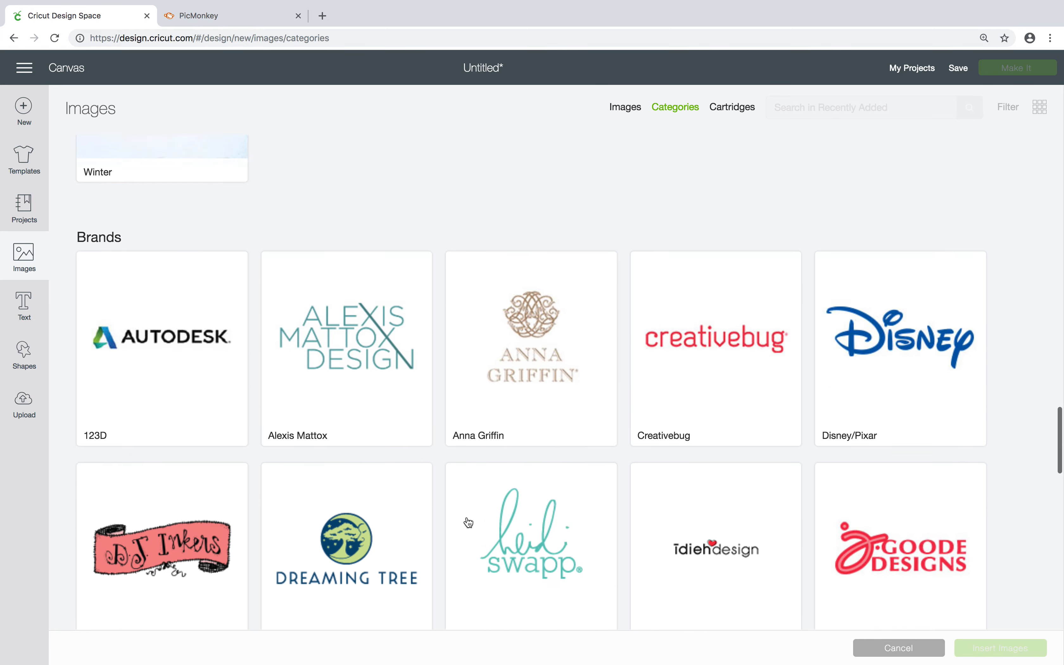
pyautogui.scroll(15, 468, 522)
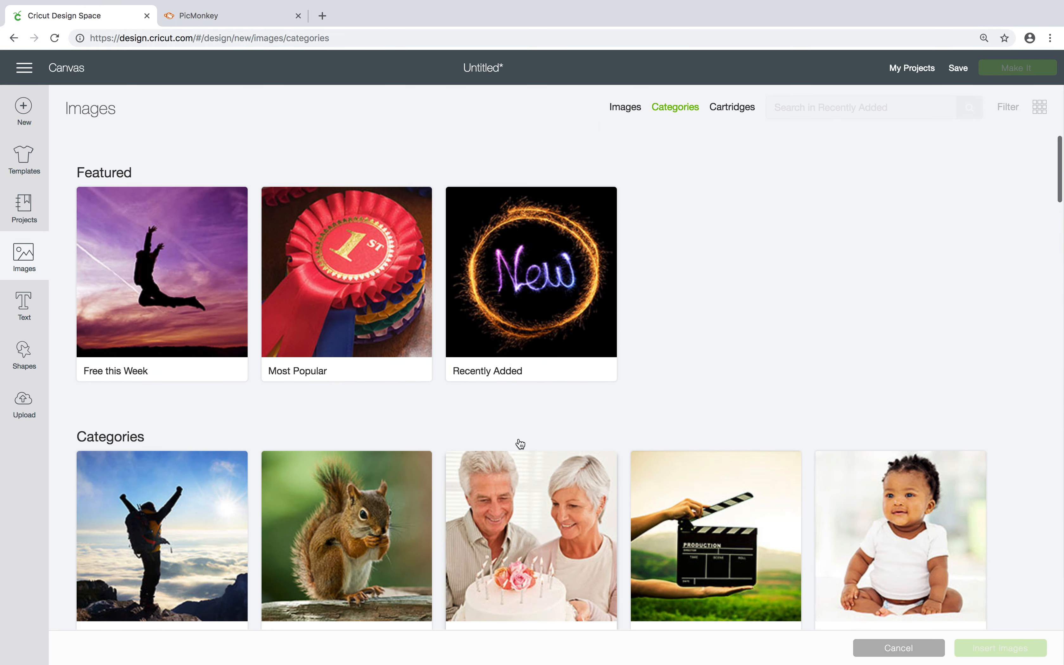
# - Open the cartridges list and look through its alphabetical image sets as far as the Animal Kingdom and Animal Silhouettes sets
pyautogui.click(732, 107)
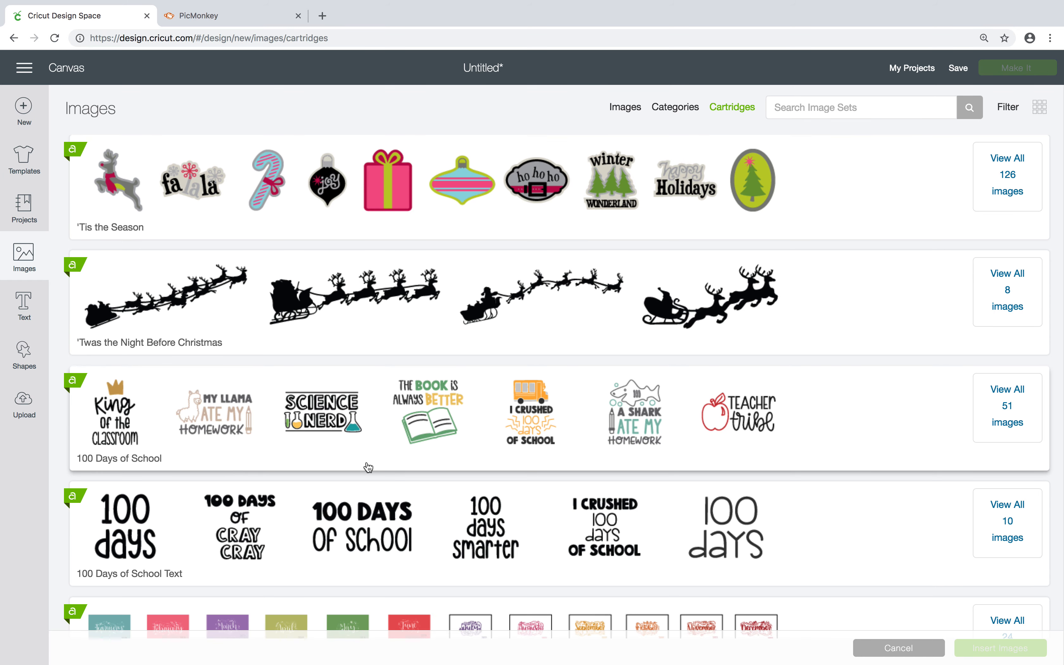
pyautogui.scroll(-15, 369, 467)
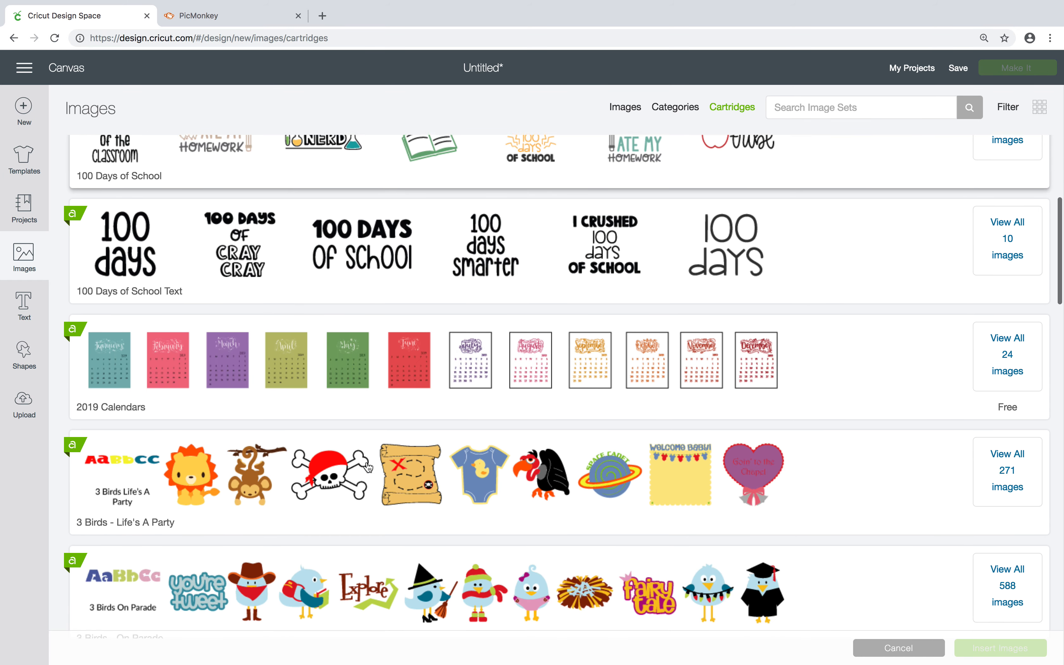
pyautogui.scroll(-9, 369, 467)
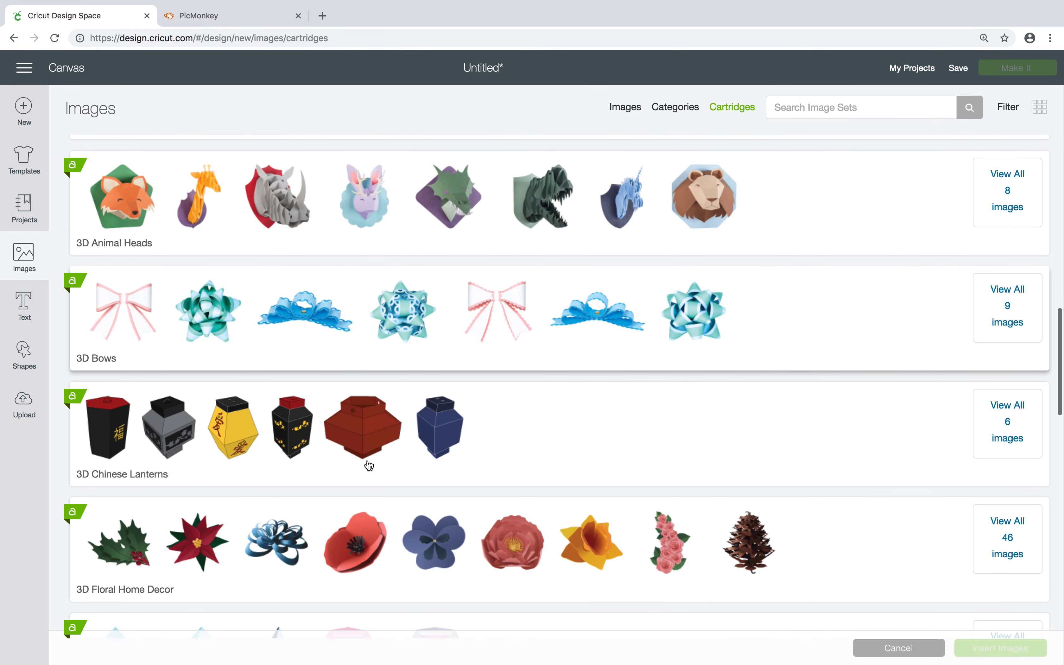
pyautogui.scroll(-18, 381, 437)
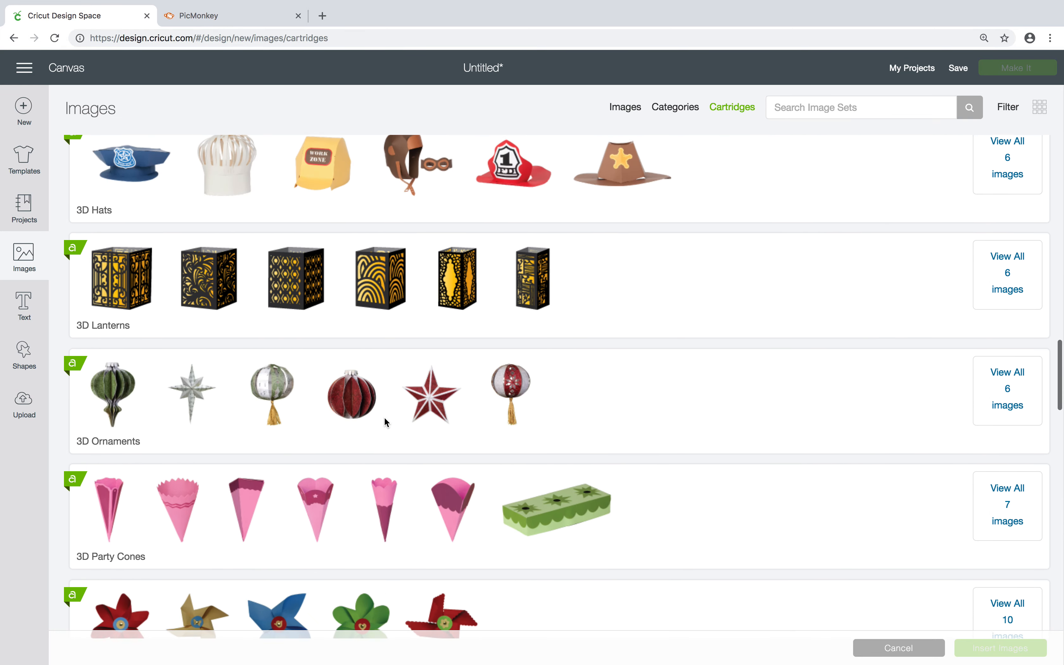
pyautogui.scroll(-10, 387, 420)
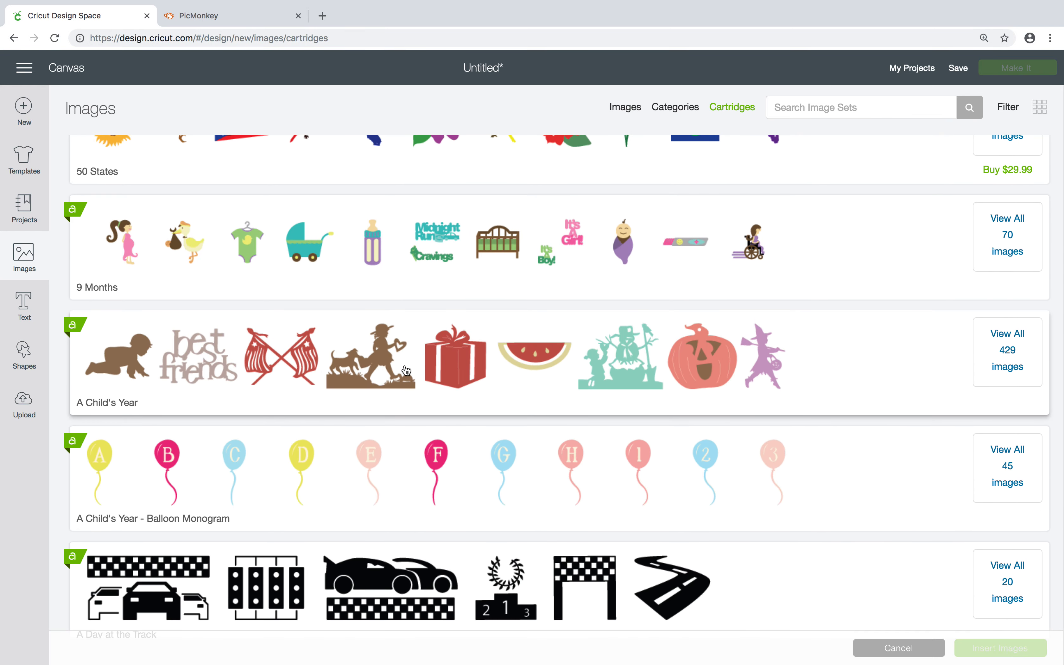
pyautogui.scroll(-11, 406, 362)
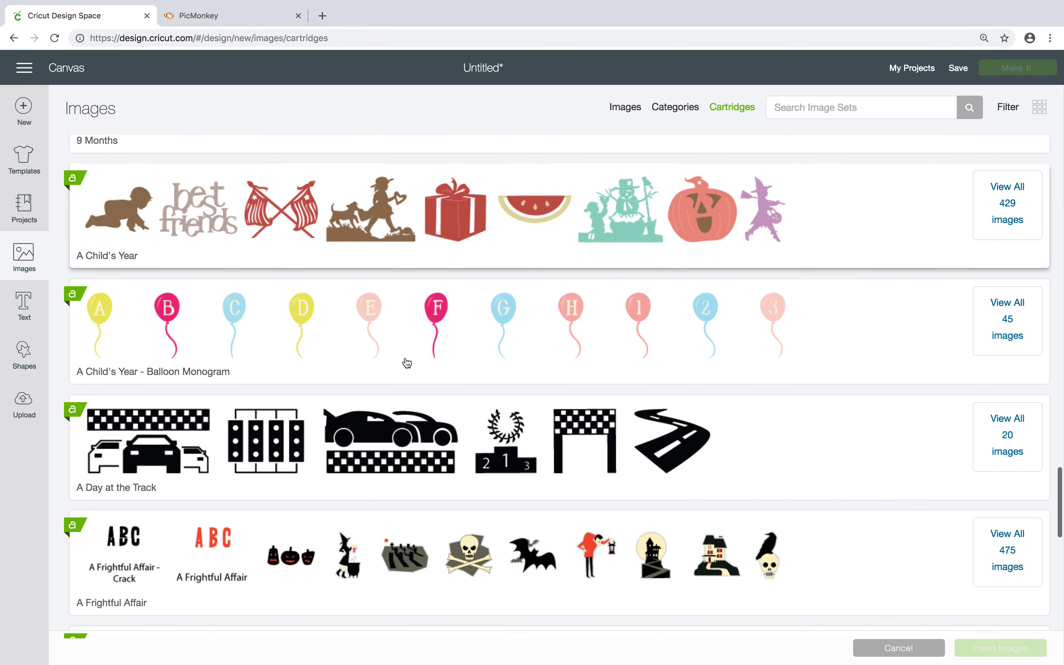
pyautogui.scroll(-9, 406, 362)
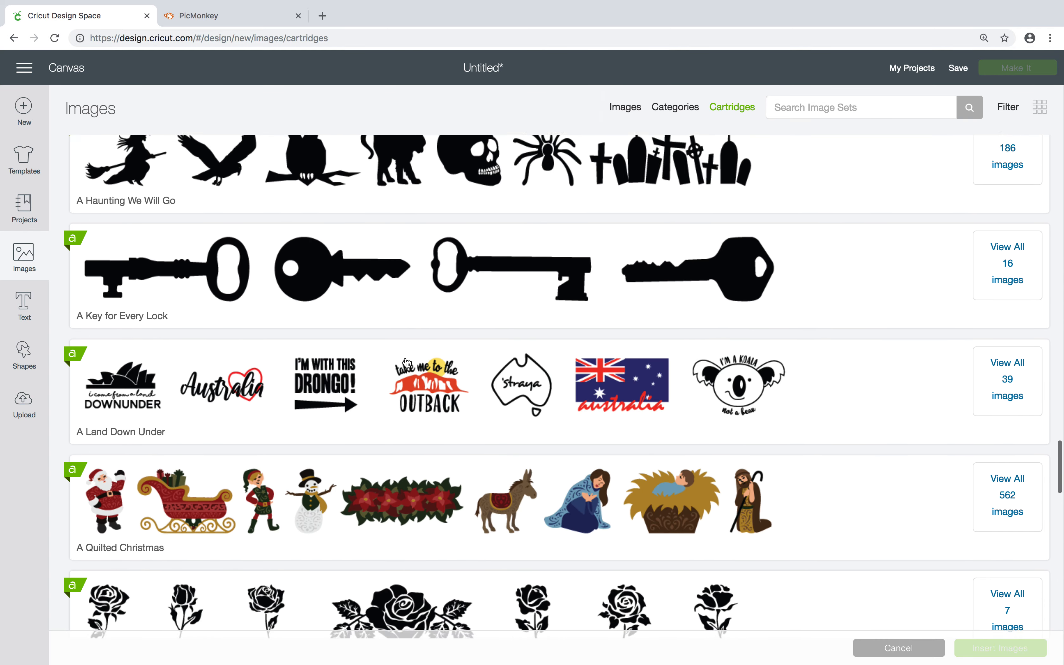
pyautogui.scroll(-7, 414, 342)
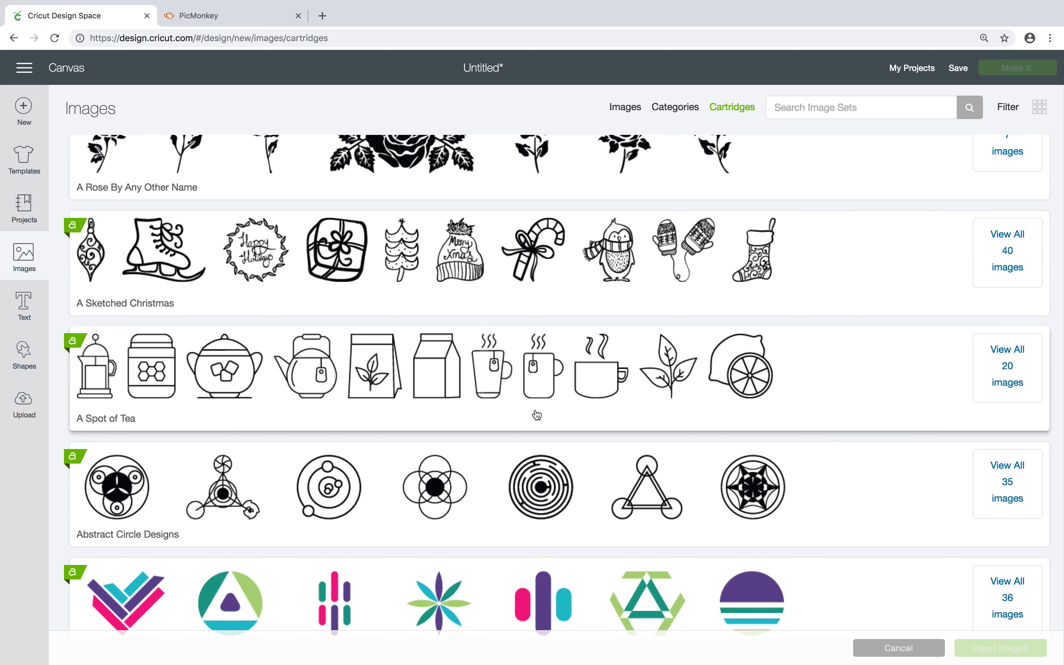
pyautogui.scroll(-6, 537, 415)
pyautogui.scroll(-4, 537, 415)
pyautogui.scroll(-20, 536, 415)
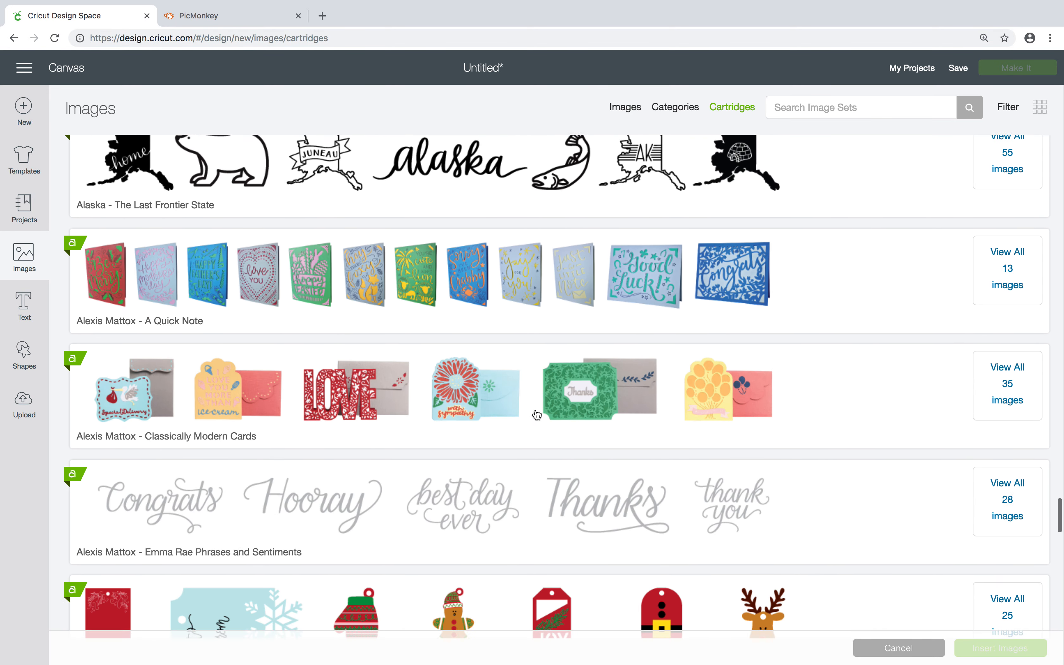
pyautogui.scroll(-20, 536, 415)
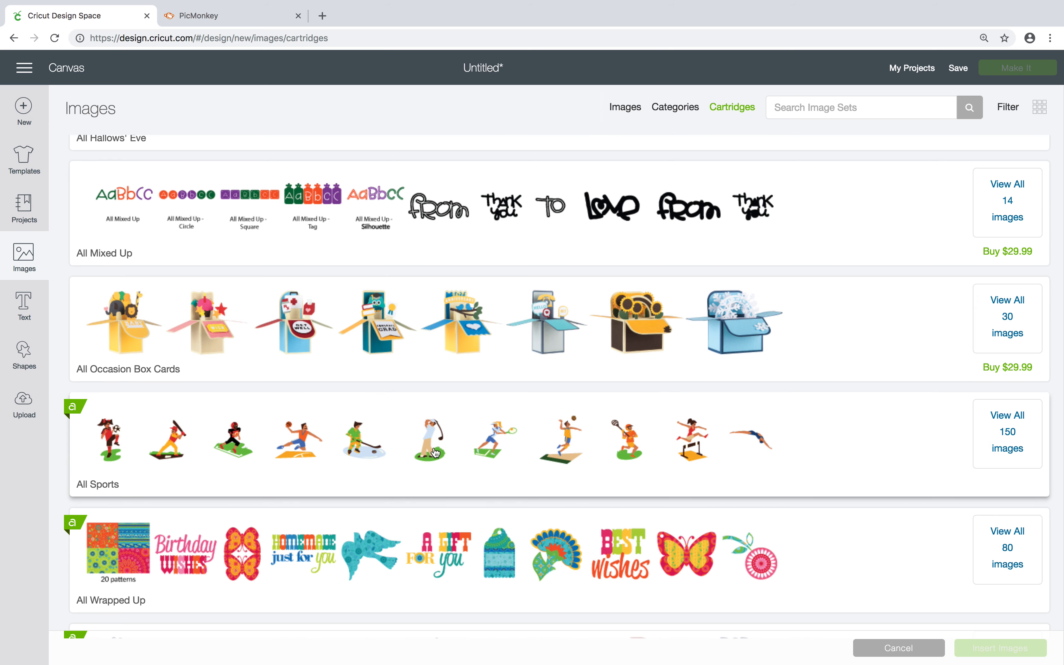
pyautogui.scroll(-15, 420, 506)
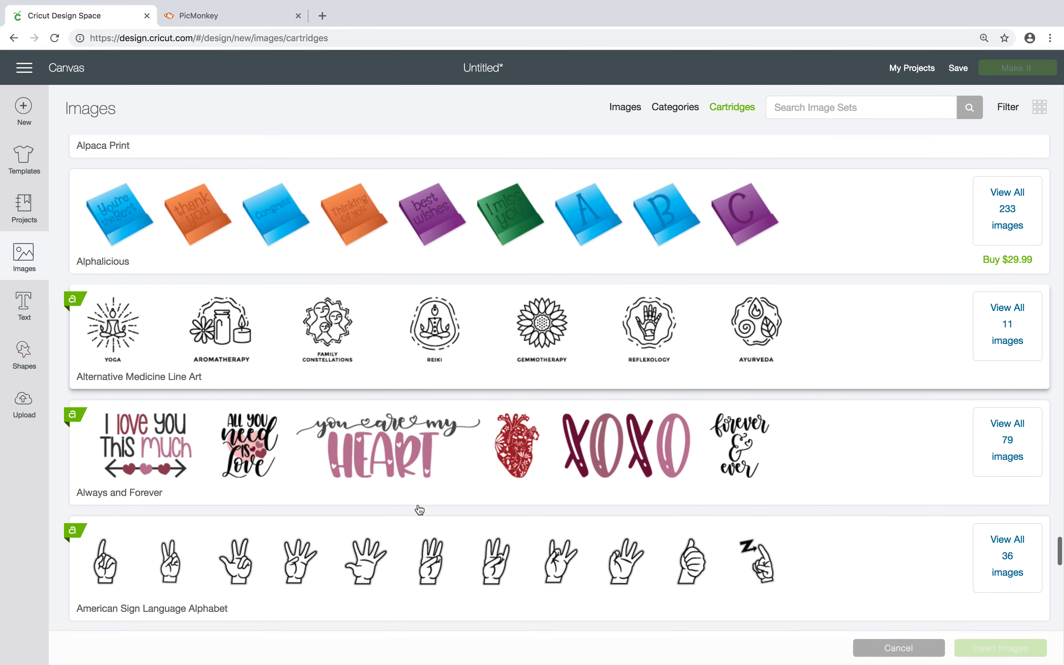
pyautogui.scroll(-4, 369, 528)
pyautogui.scroll(-10, 370, 527)
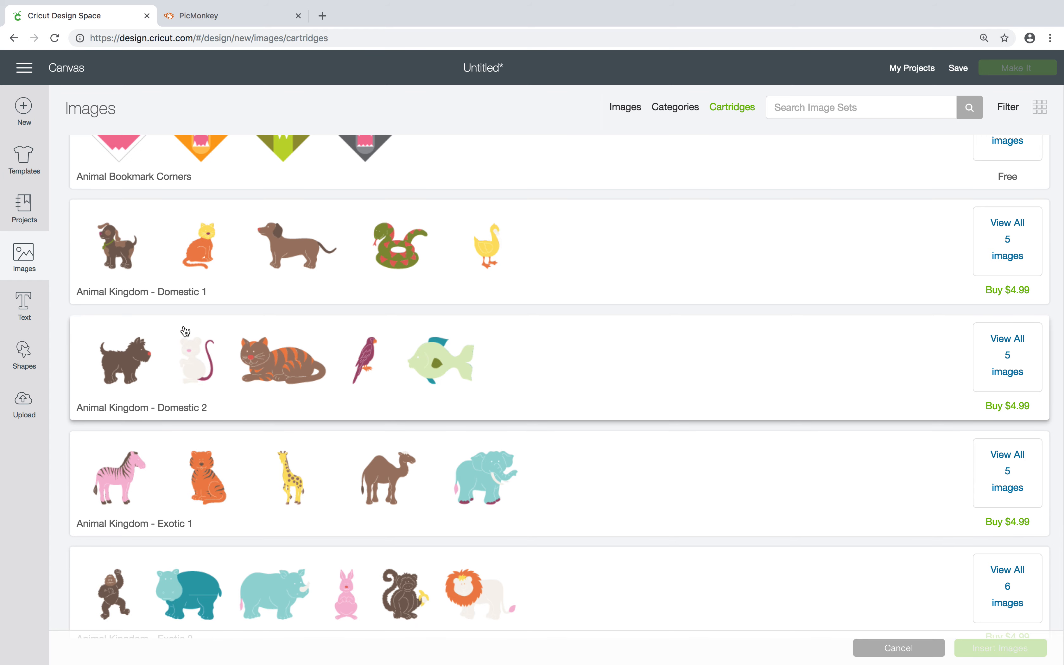
pyautogui.scroll(-2, 339, 510)
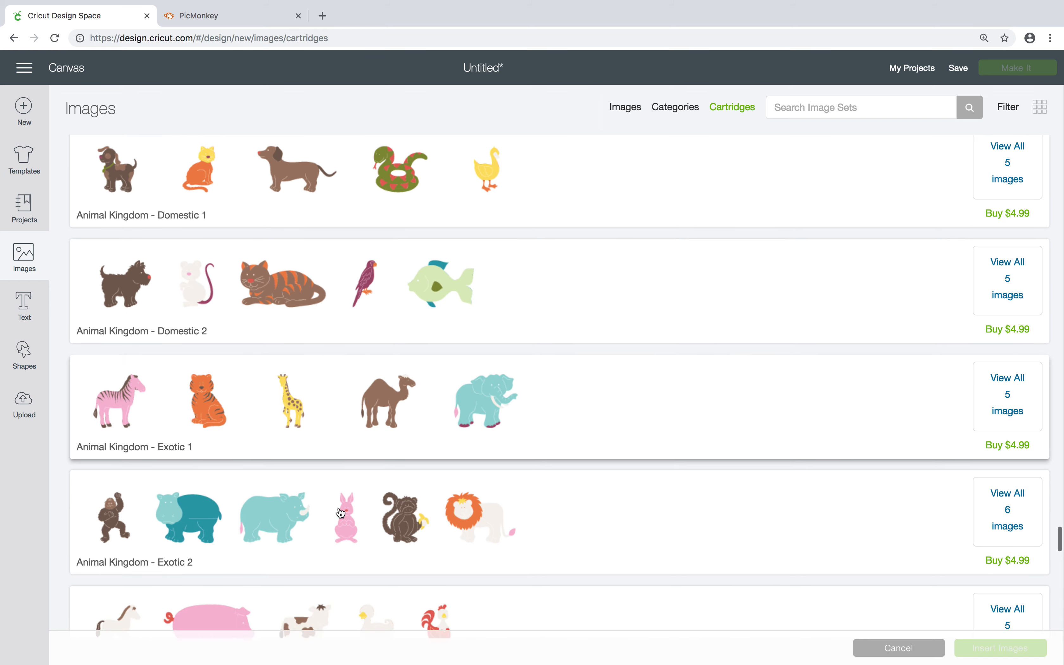
pyautogui.scroll(-6, 341, 512)
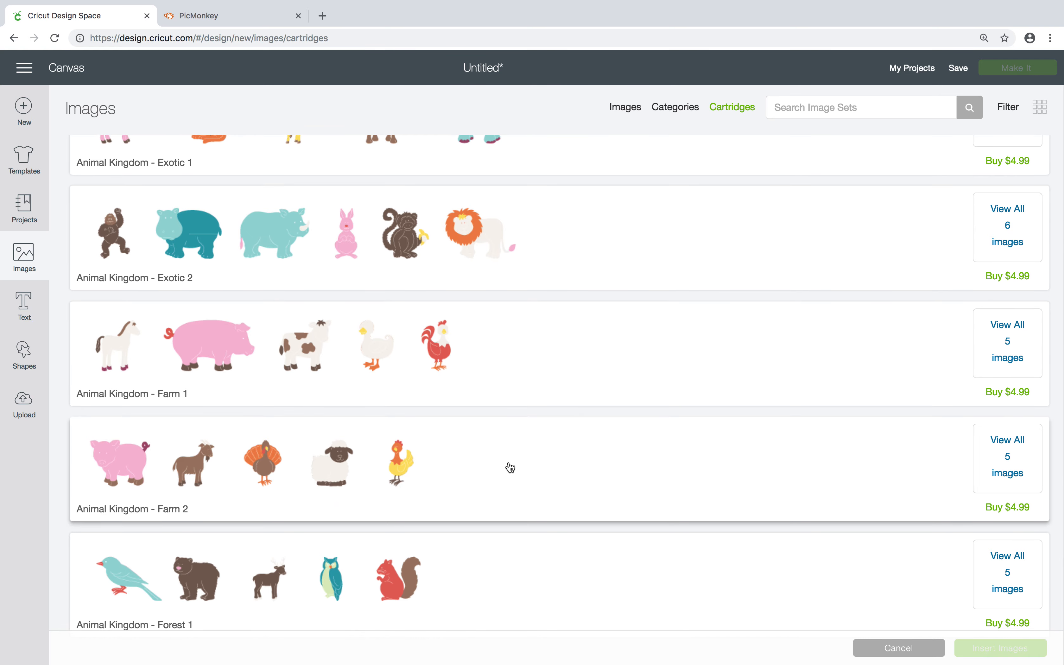
pyautogui.scroll(-13, 511, 469)
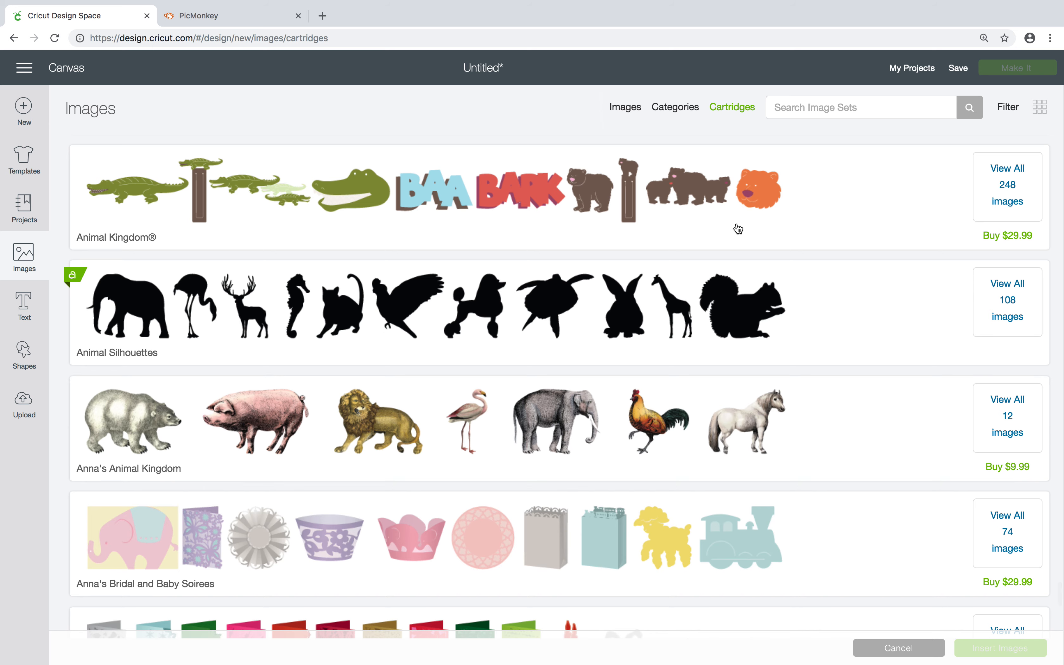
# - Search the cartridges for "create a critter" and look through the matching image sets
pyautogui.click(793, 114)
pyautogui.write('create a cr')
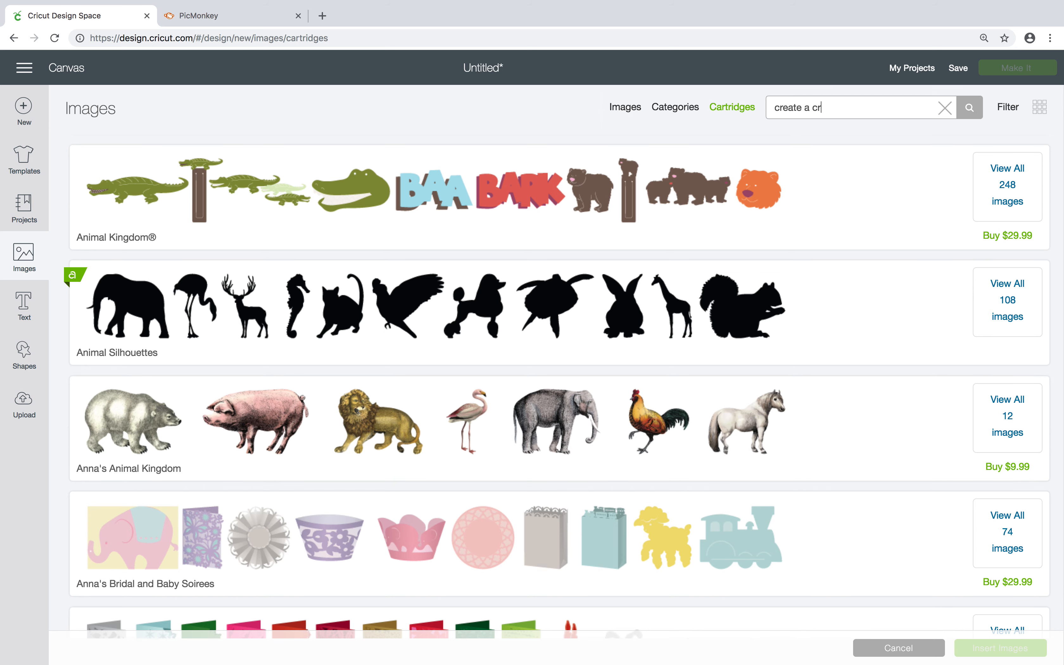
pyautogui.write('itter')
pyautogui.click(970, 113)
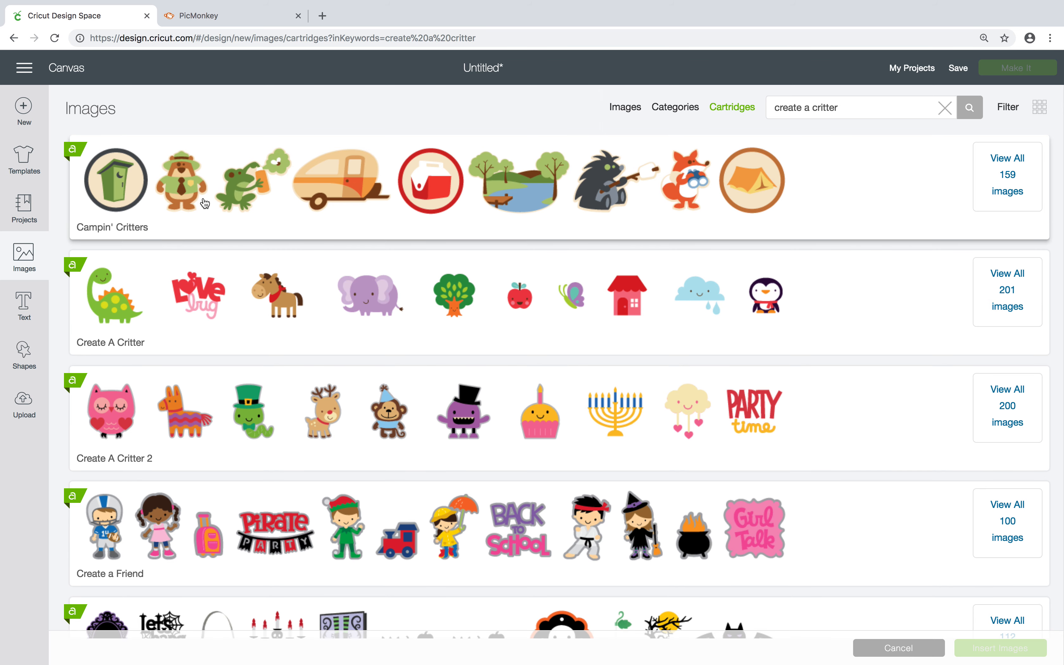
pyautogui.scroll(-2, 328, 428)
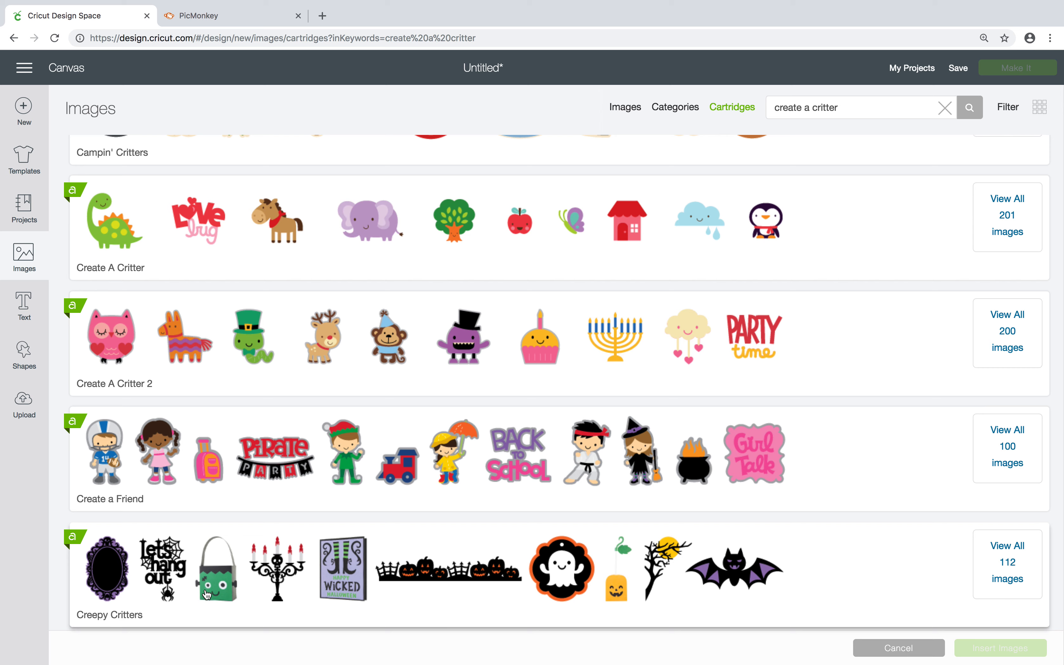
# - Open all images of the Creepy Critters cartridge and look through its Halloween designs
pyautogui.click(997, 551)
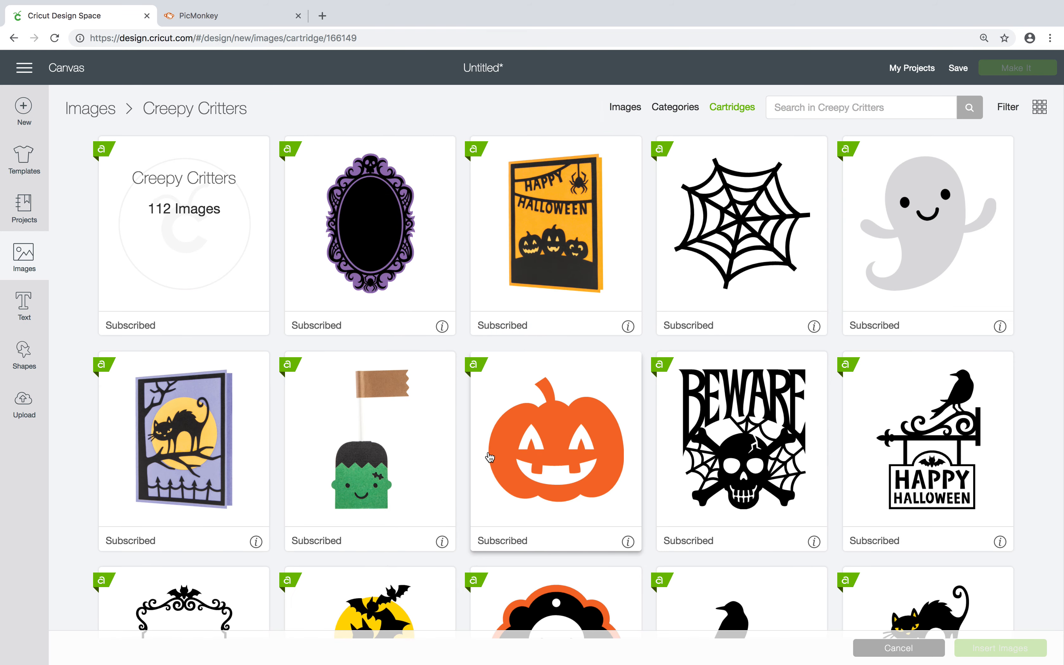
pyautogui.scroll(-15, 489, 457)
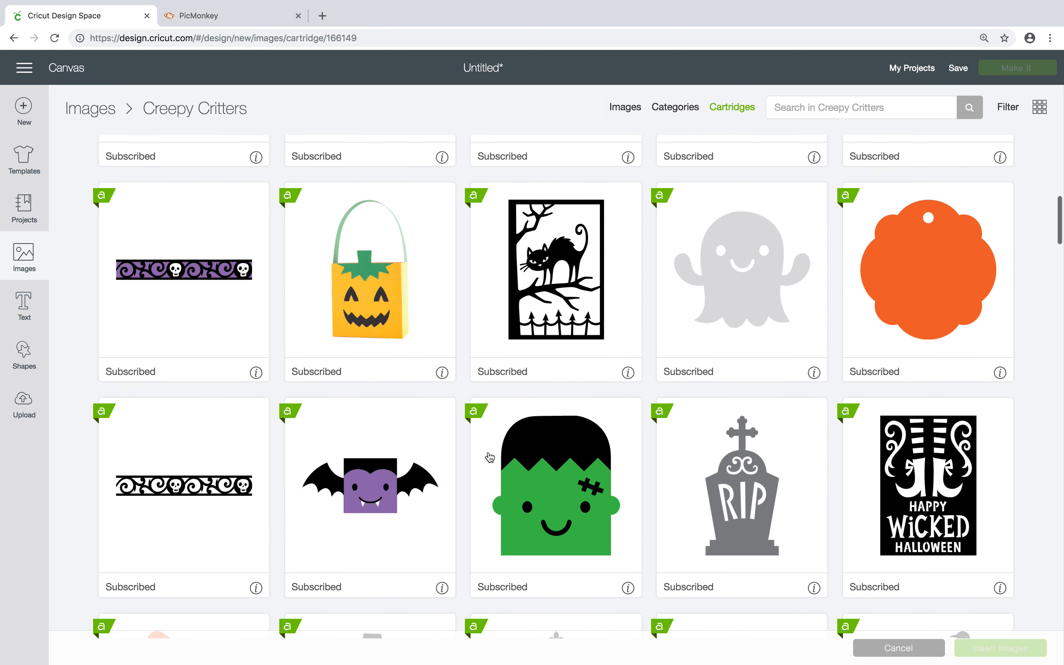
pyautogui.scroll(-13, 489, 457)
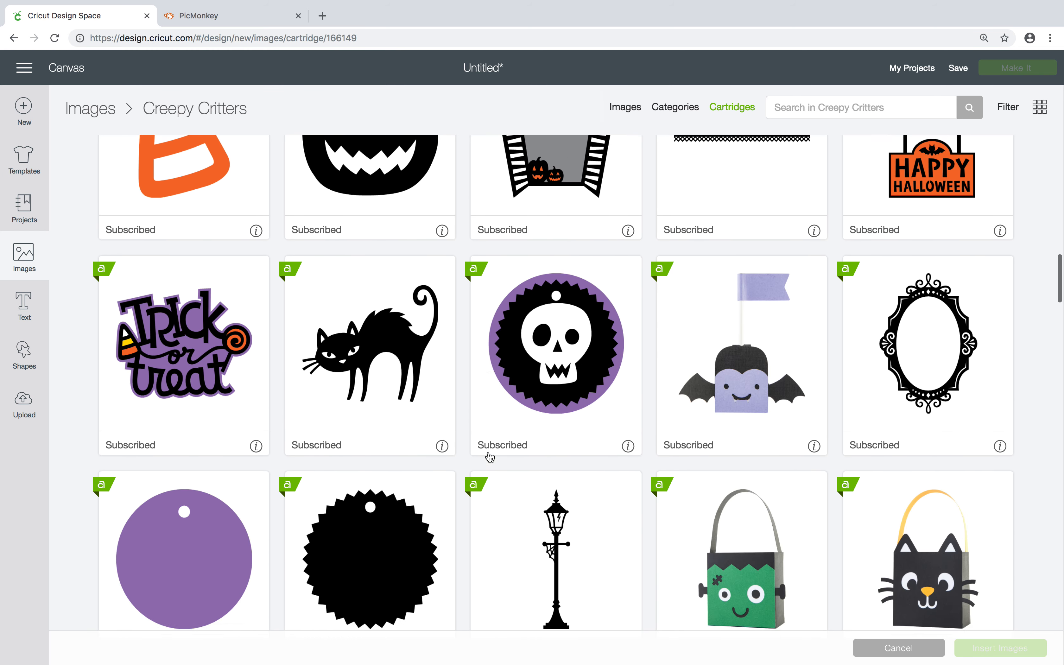
# - Find the all-black Trick or Treat design in the Creepy Critters images and insert it onto the canvas
pyautogui.scroll(-5, 489, 457)
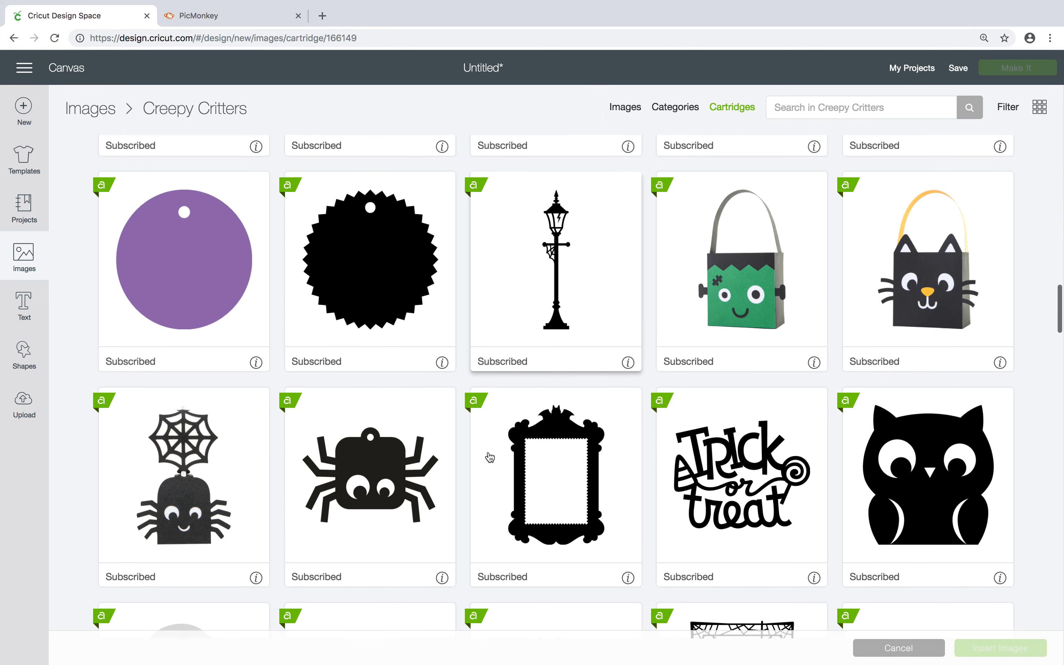
pyautogui.scroll(-2, 489, 457)
pyautogui.scroll(2, 487, 425)
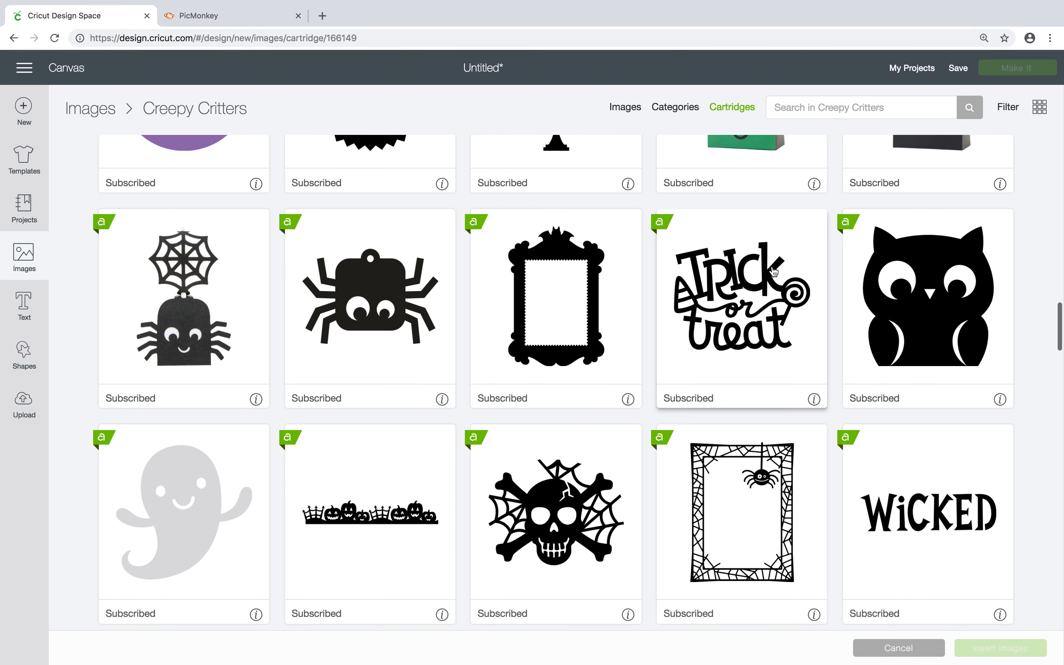
pyautogui.click(760, 324)
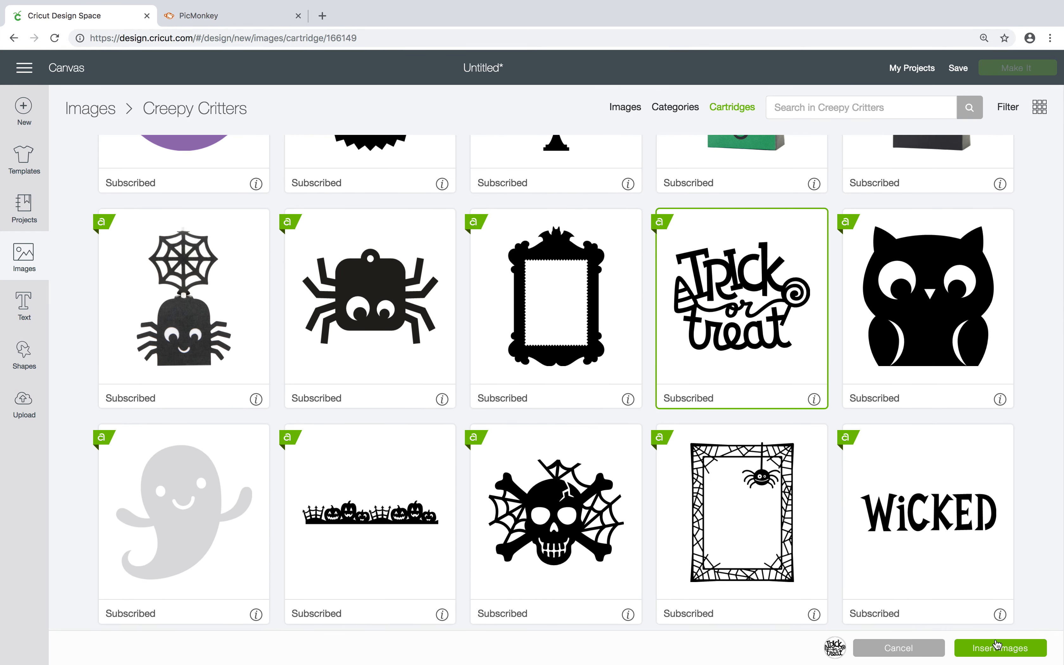
pyautogui.click(996, 651)
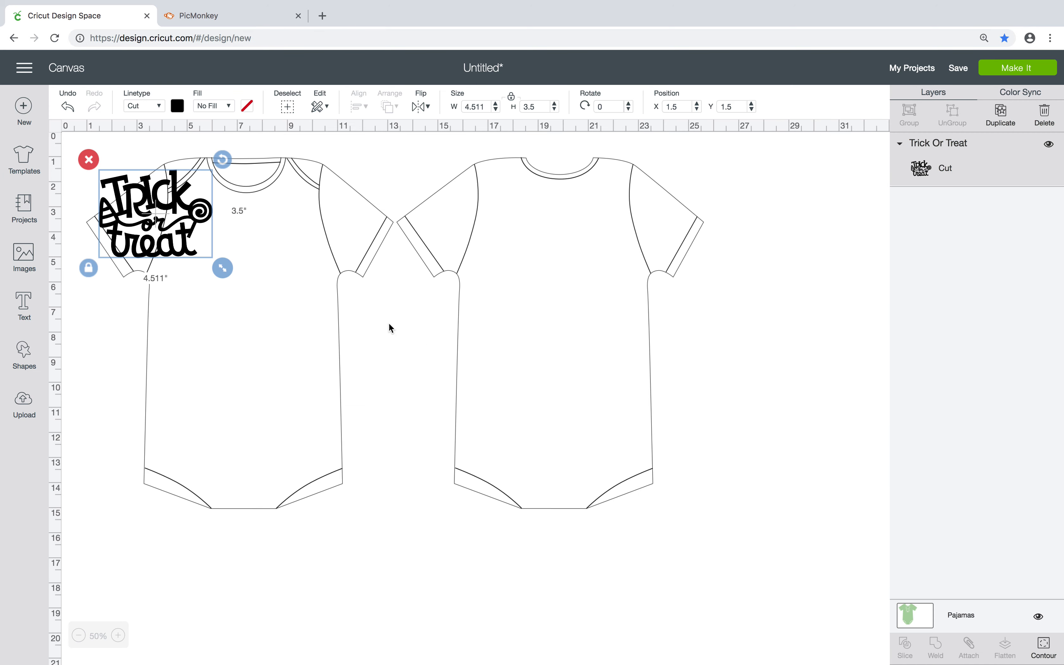
# - Enlarge the Trick or Treat image to about 6.43 by 4.99 inches and place it on the chest of the front bodysuit
pyautogui.moveTo(154, 202); pyautogui.dragTo(226, 255)
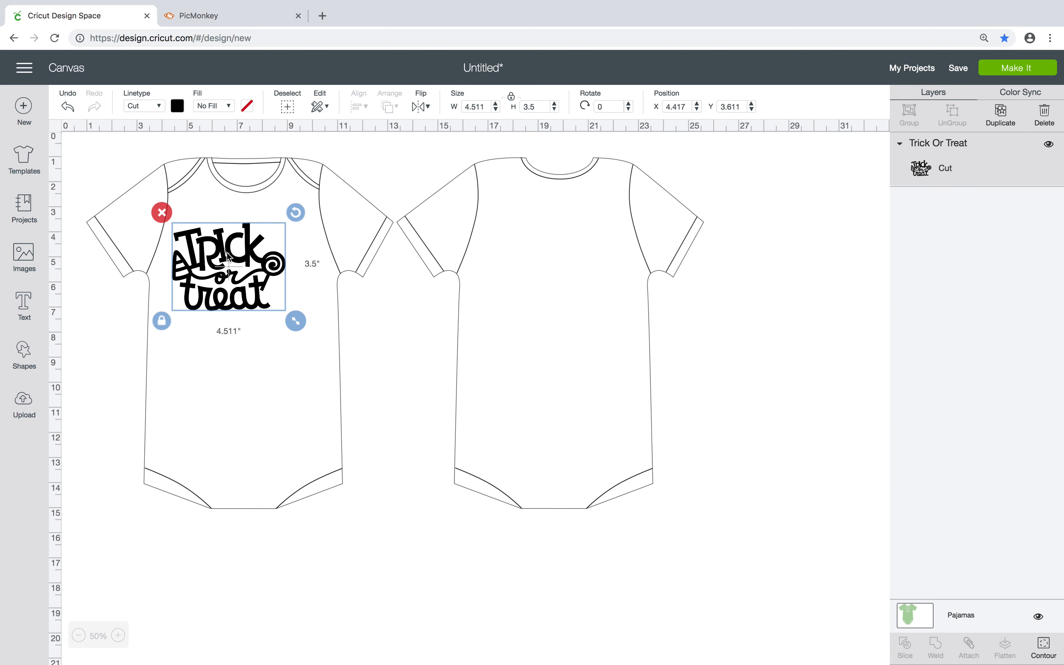
pyautogui.moveTo(298, 334); pyautogui.dragTo(340, 390)
pyautogui.moveTo(258, 270); pyautogui.dragTo(254, 293)
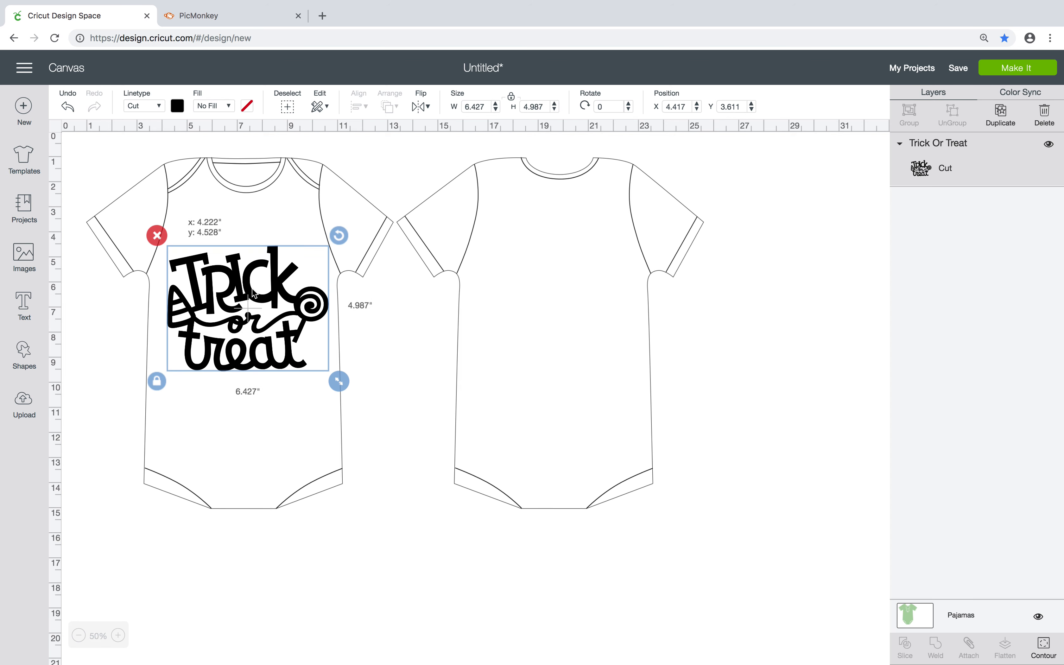
pyautogui.click(390, 314)
# - Duplicate the Trick or Treat image and place the copy between the front and back bodysuits
pyautogui.click(276, 291)
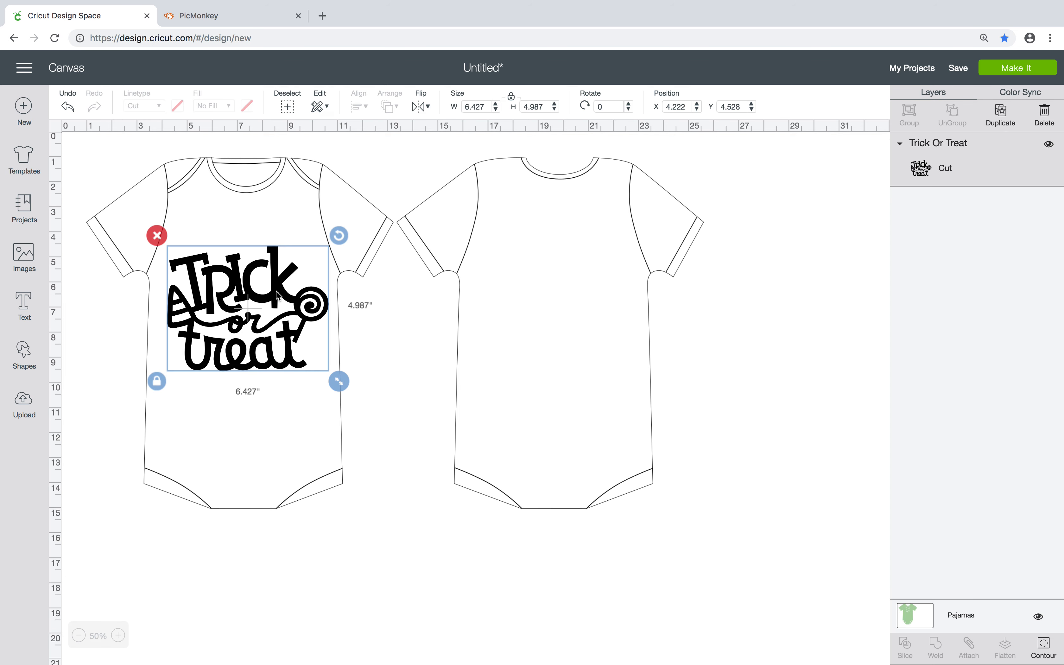
pyautogui.click(1003, 118)
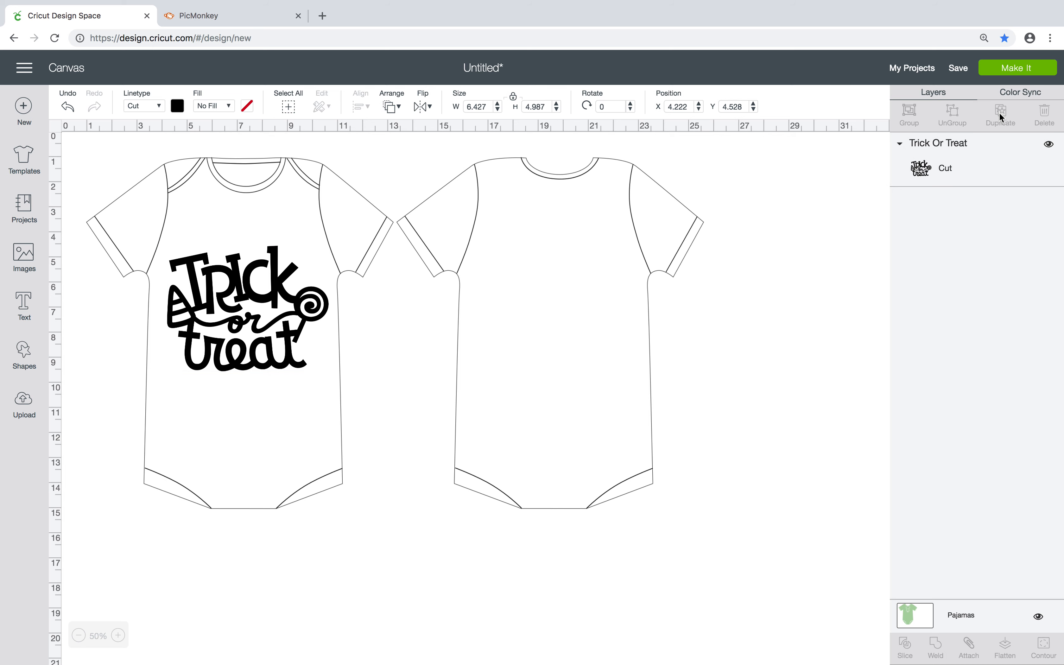
pyautogui.moveTo(311, 381); pyautogui.dragTo(487, 418)
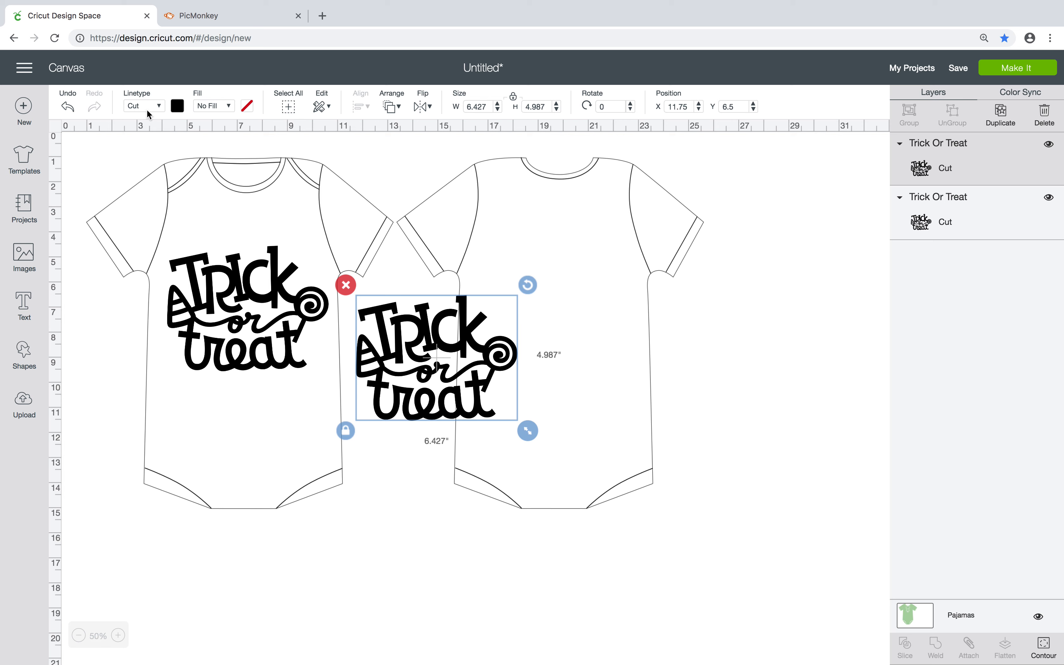
# - Change the material color of the duplicated Trick or Treat image to orange
pyautogui.click(178, 106)
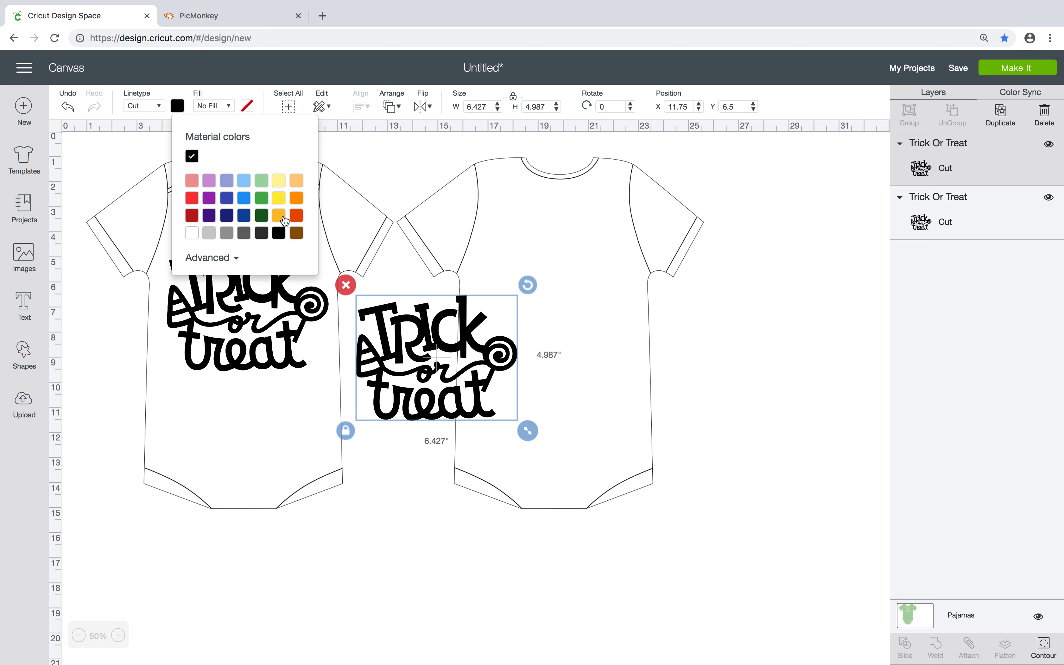
pyautogui.click(296, 199)
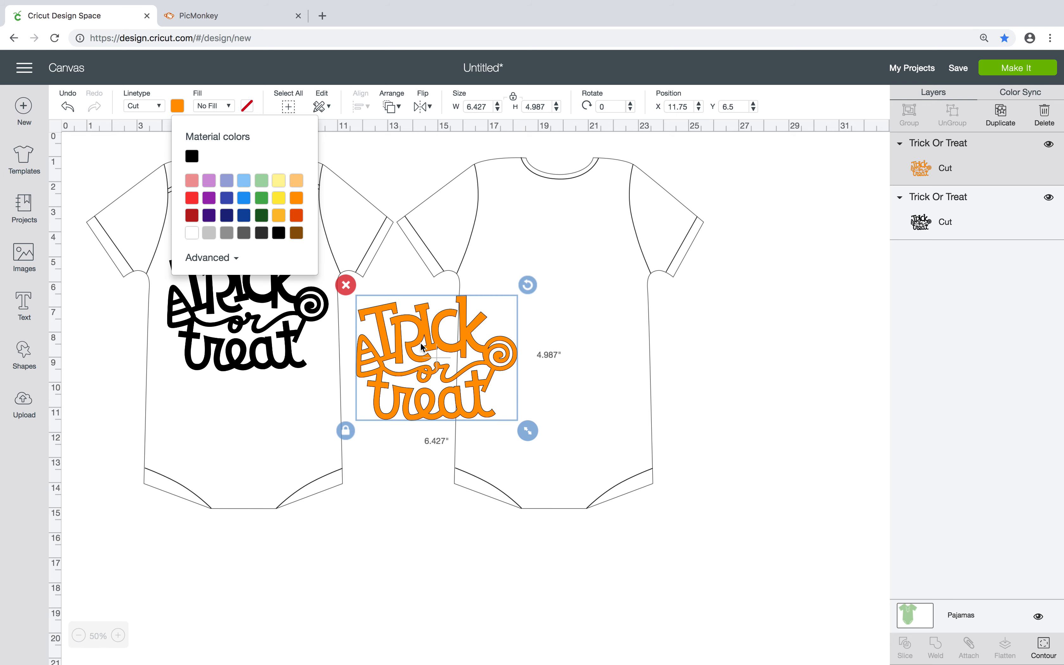
pyautogui.click(426, 475)
pyautogui.click(426, 414)
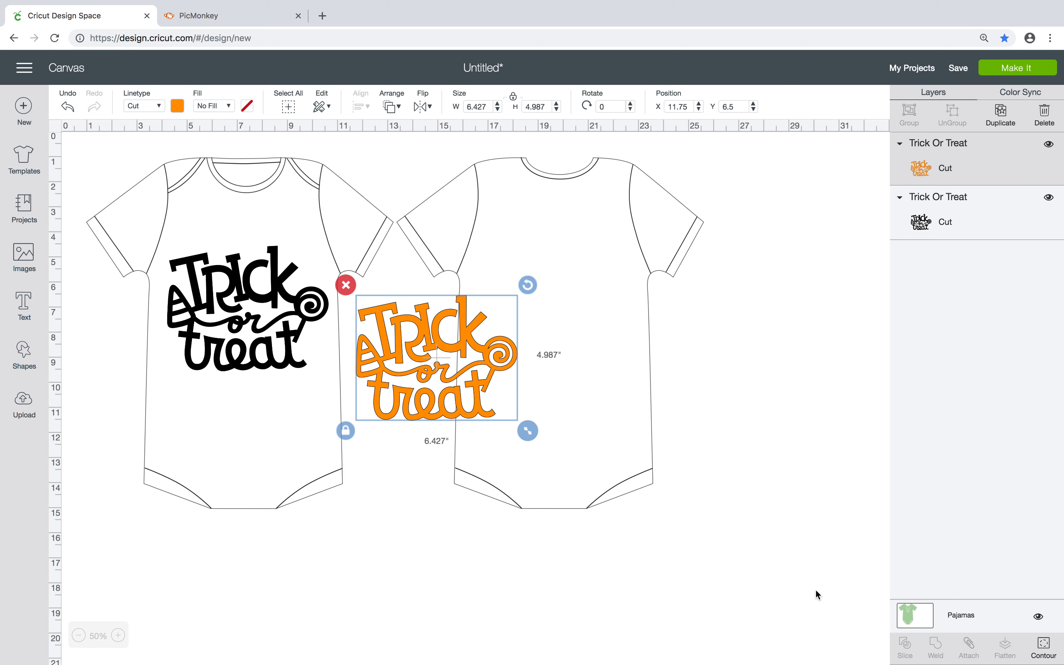
# - Hide every contour of the orange copy except the three candy corn stripes, and fit them into the candy corn of the black design
pyautogui.click(1053, 644)
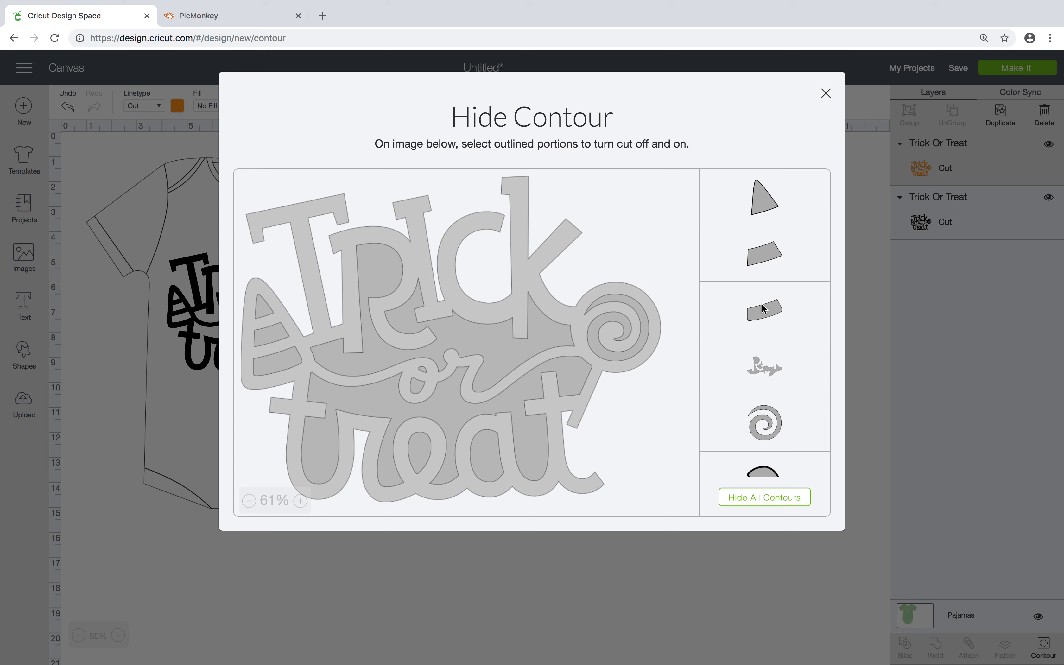
pyautogui.click(759, 362)
pyautogui.click(765, 421)
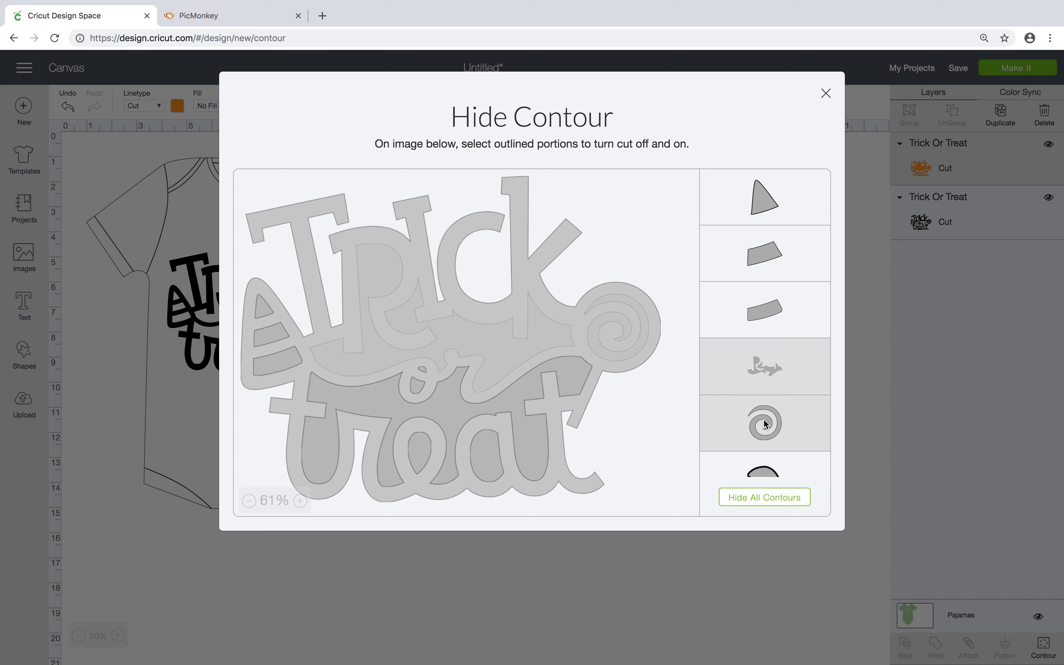
pyautogui.click(763, 465)
pyautogui.scroll(-5, 763, 466)
pyautogui.click(763, 270)
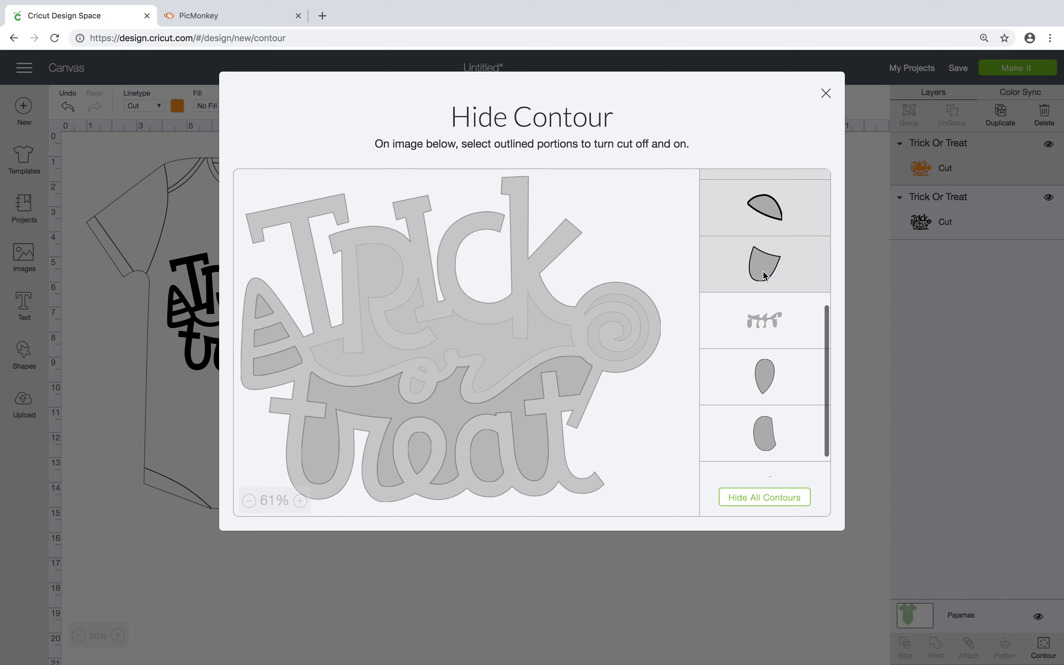
pyautogui.click(757, 343)
pyautogui.click(757, 370)
pyautogui.click(756, 430)
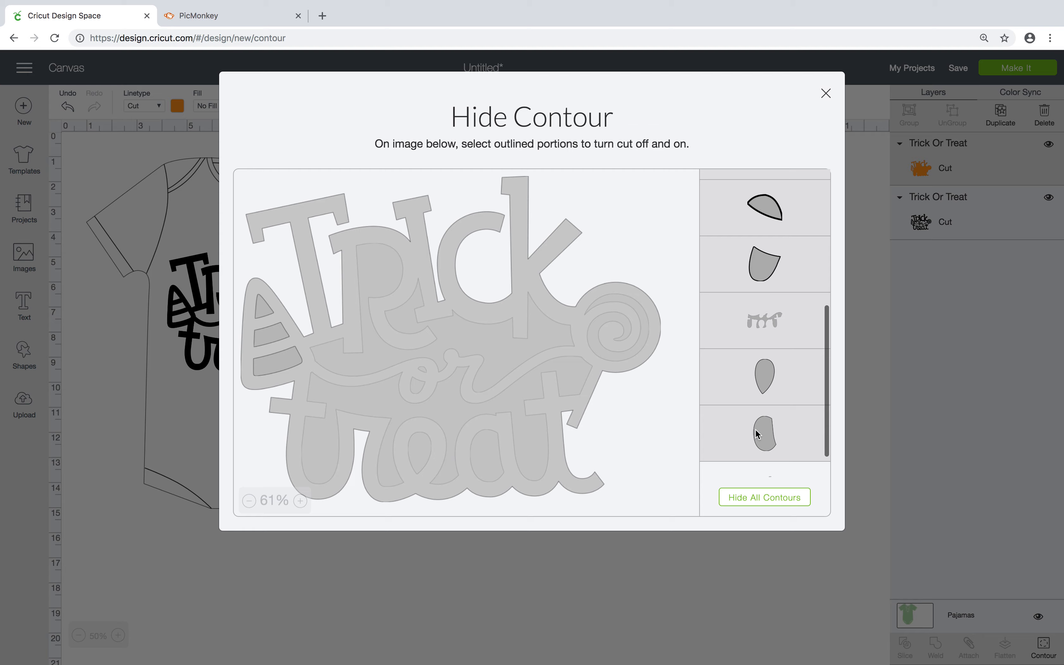
pyautogui.scroll(-1, 757, 433)
pyautogui.click(760, 448)
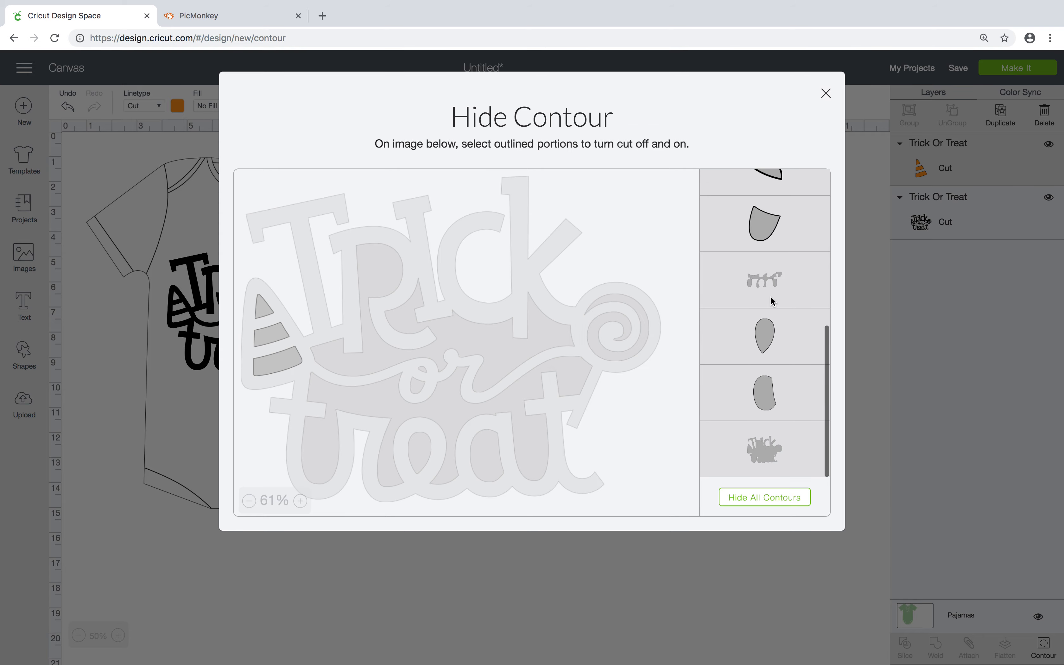
pyautogui.click(825, 94)
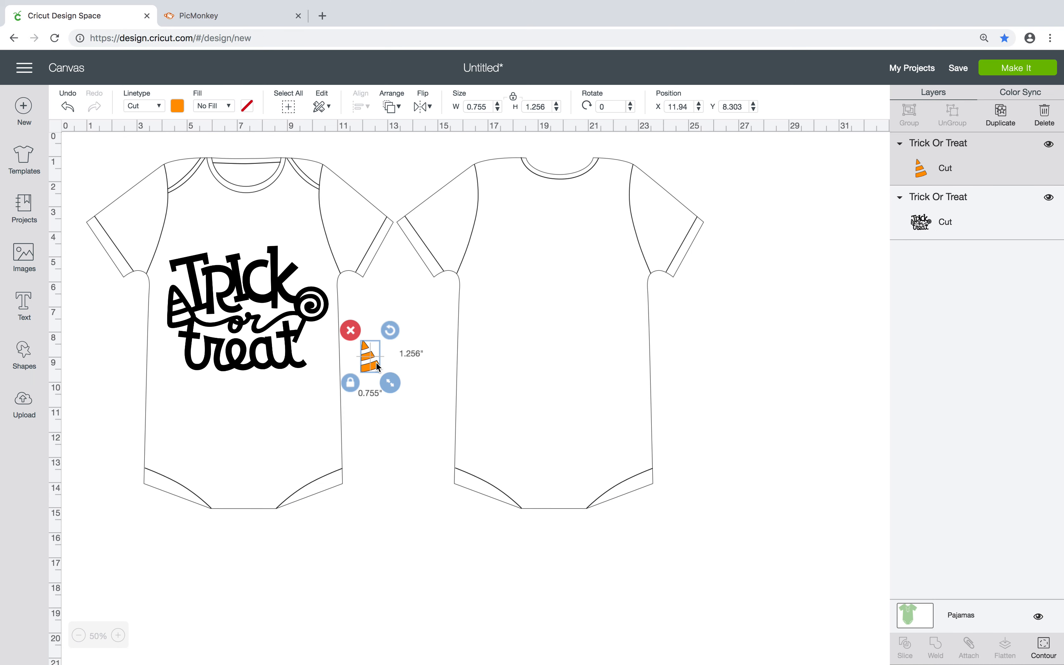
pyautogui.moveTo(377, 367); pyautogui.dragTo(188, 317)
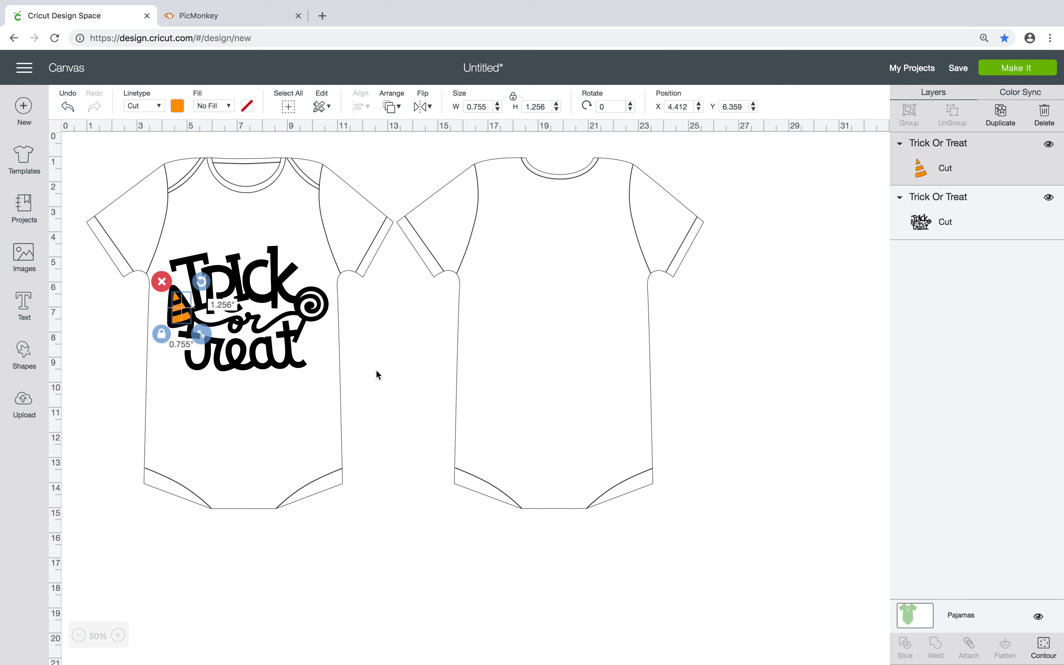
# - Duplicate the black Trick or Treat image again over the back bodysuit and color the copy purple
pyautogui.click(313, 314)
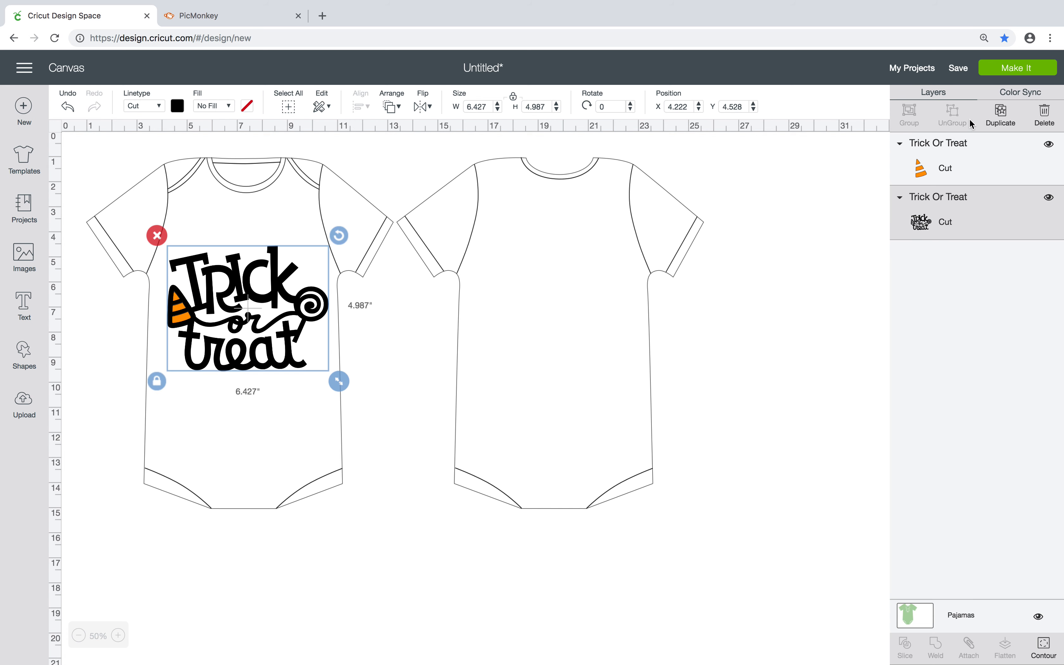
pyautogui.click(999, 114)
pyautogui.moveTo(335, 323); pyautogui.dragTo(569, 372)
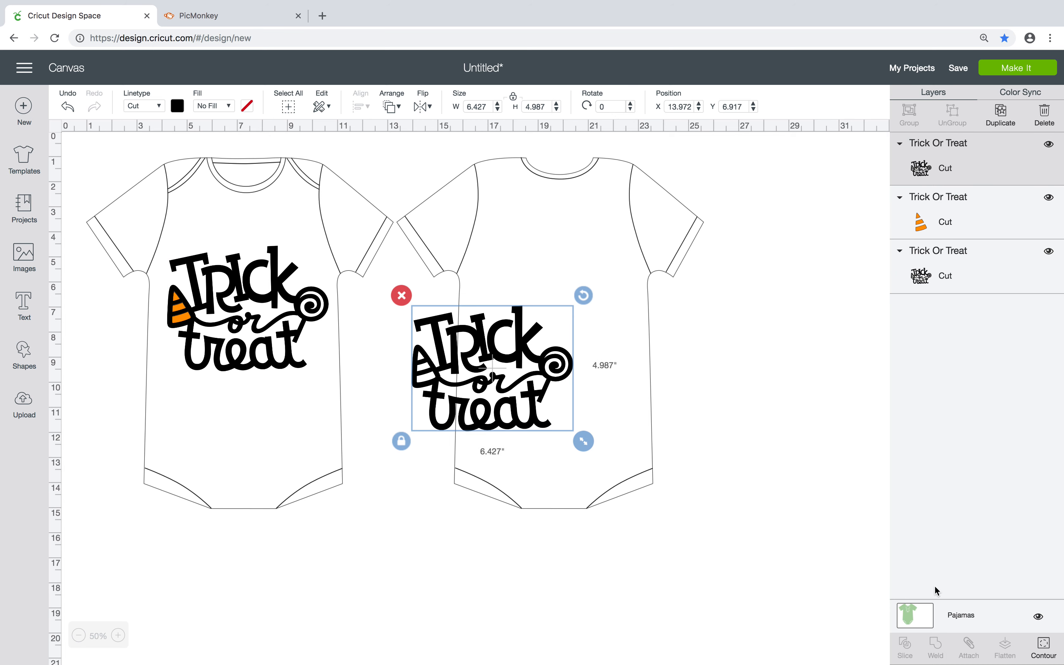
pyautogui.click(177, 106)
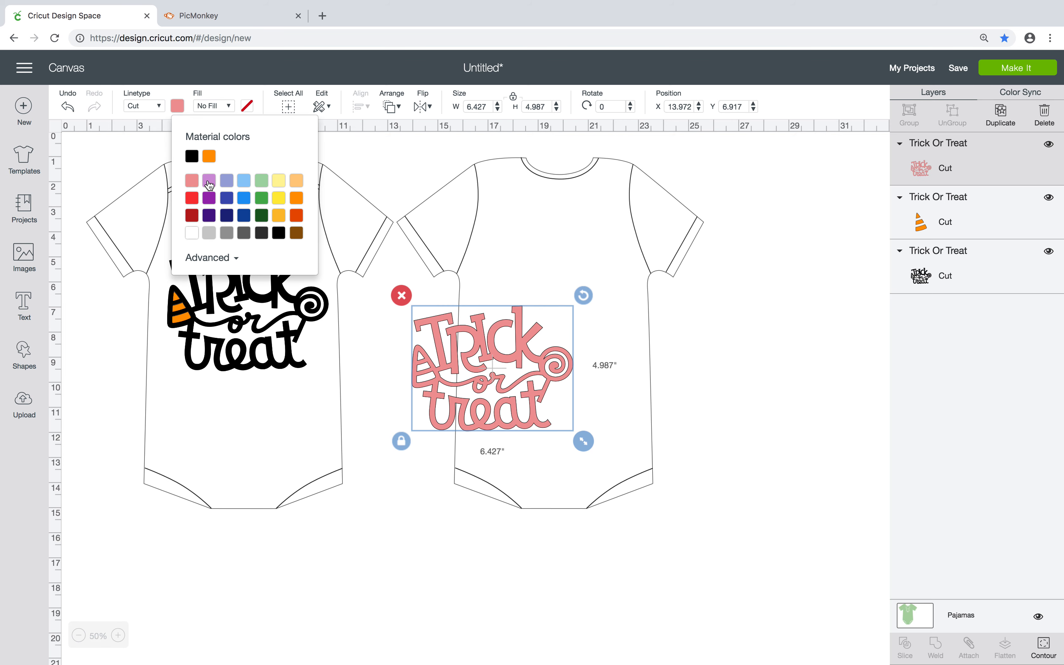
pyautogui.click(210, 198)
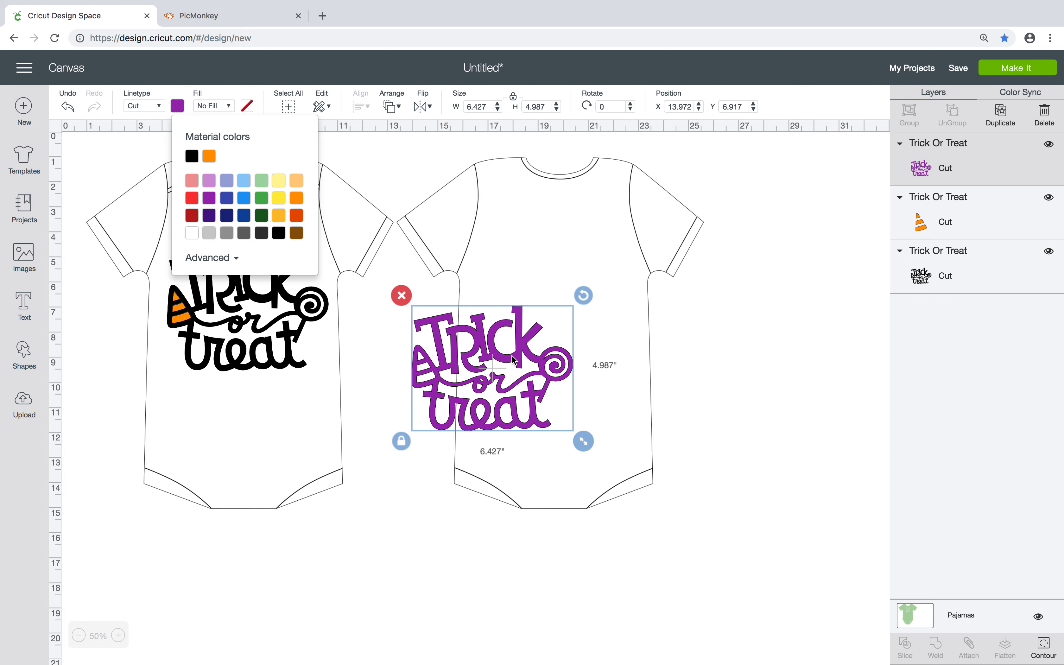
# - Hide every contour of the purple copy except the lollipop swirl, and fit the swirl into the lollipop of the black design
pyautogui.click(1044, 649)
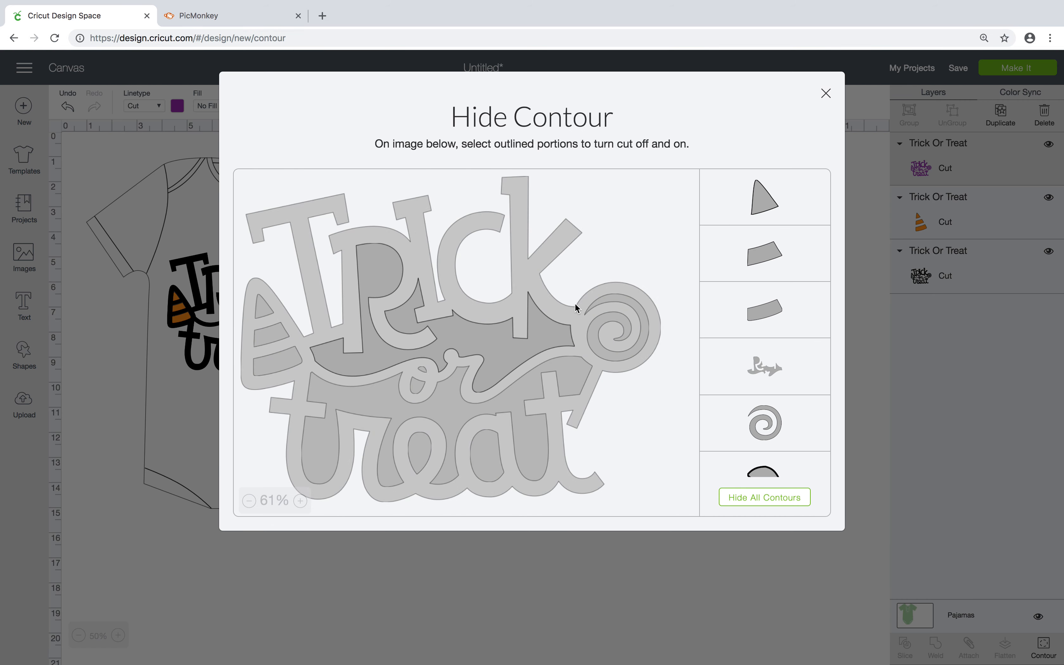
pyautogui.click(778, 206)
pyautogui.click(774, 250)
pyautogui.click(767, 311)
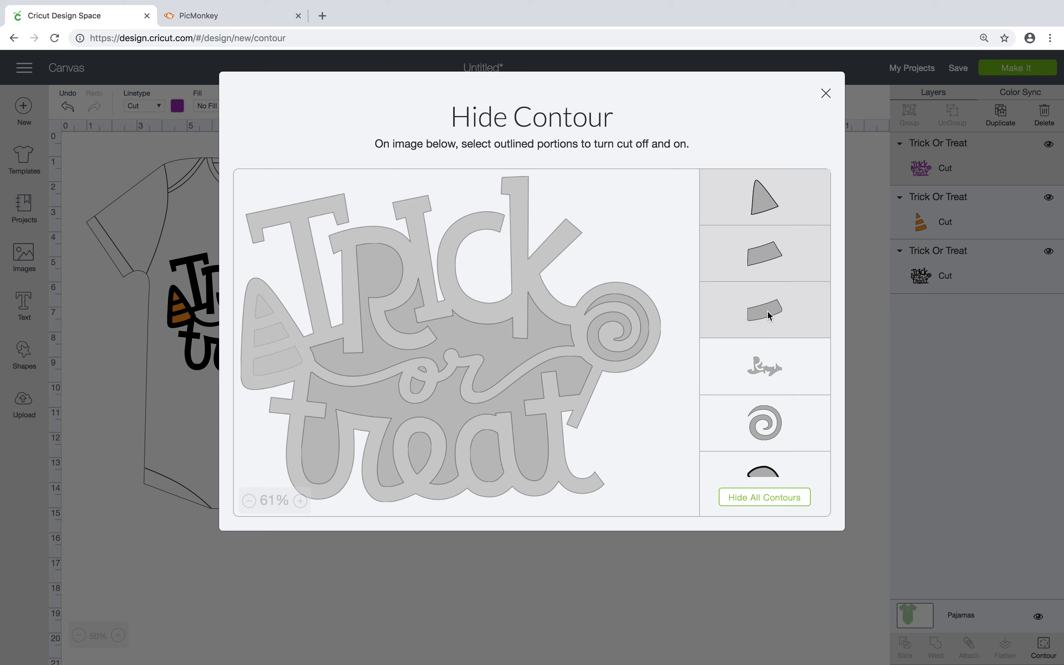
pyautogui.click(762, 363)
pyautogui.scroll(-1, 763, 364)
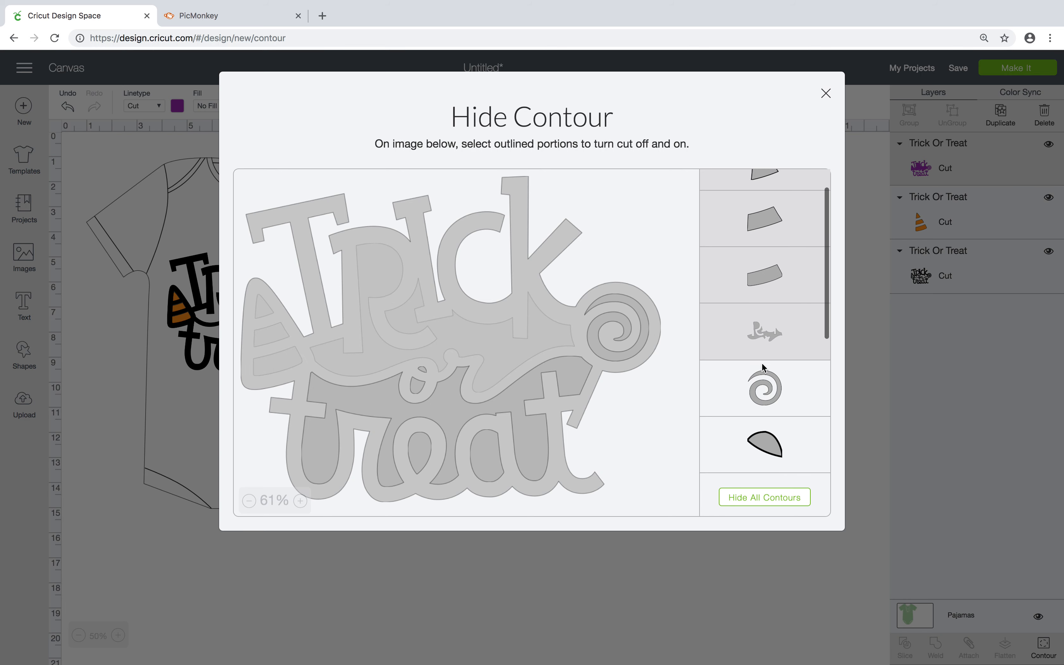
pyautogui.click(769, 435)
pyautogui.scroll(-5, 768, 395)
pyautogui.click(749, 229)
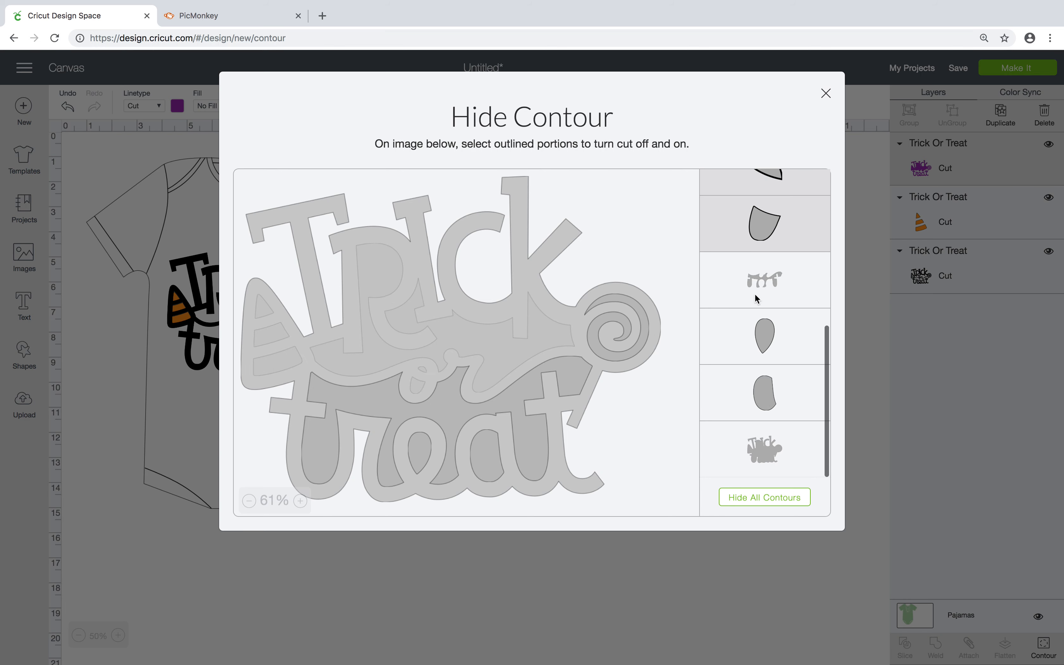
pyautogui.click(756, 293)
pyautogui.click(754, 336)
pyautogui.click(751, 419)
pyautogui.click(749, 454)
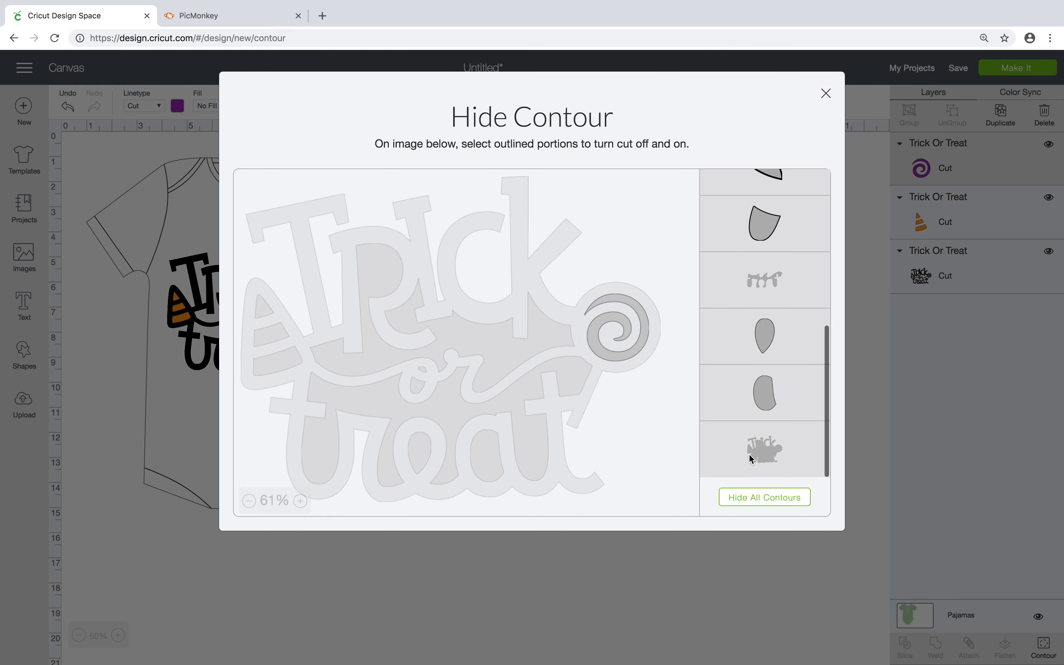
pyautogui.click(826, 96)
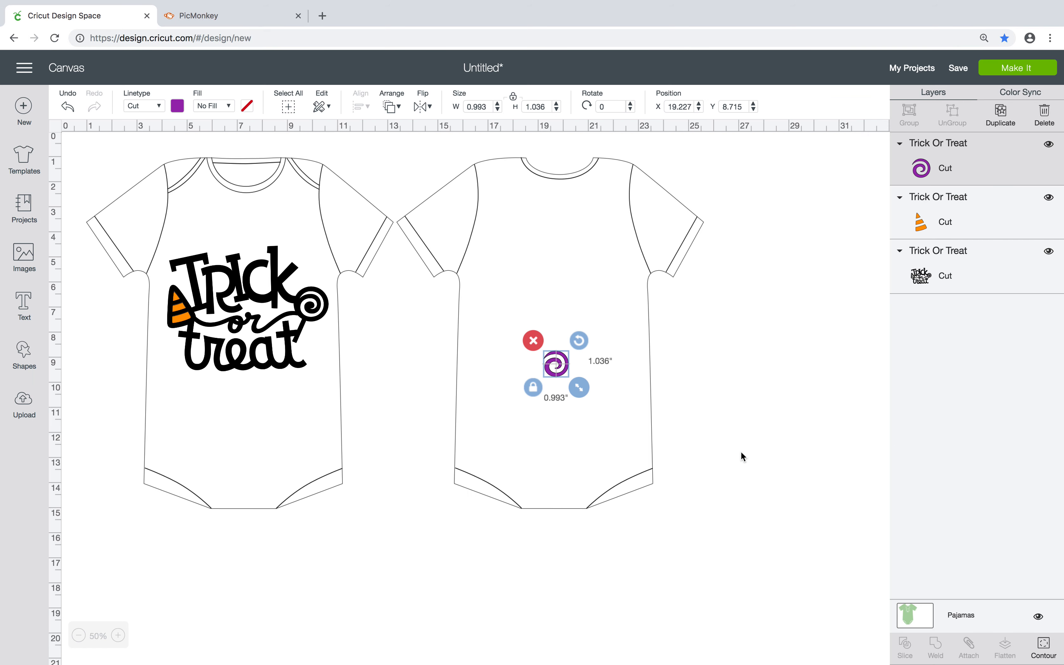
pyautogui.moveTo(566, 371); pyautogui.dragTo(322, 311)
pyautogui.click(417, 313)
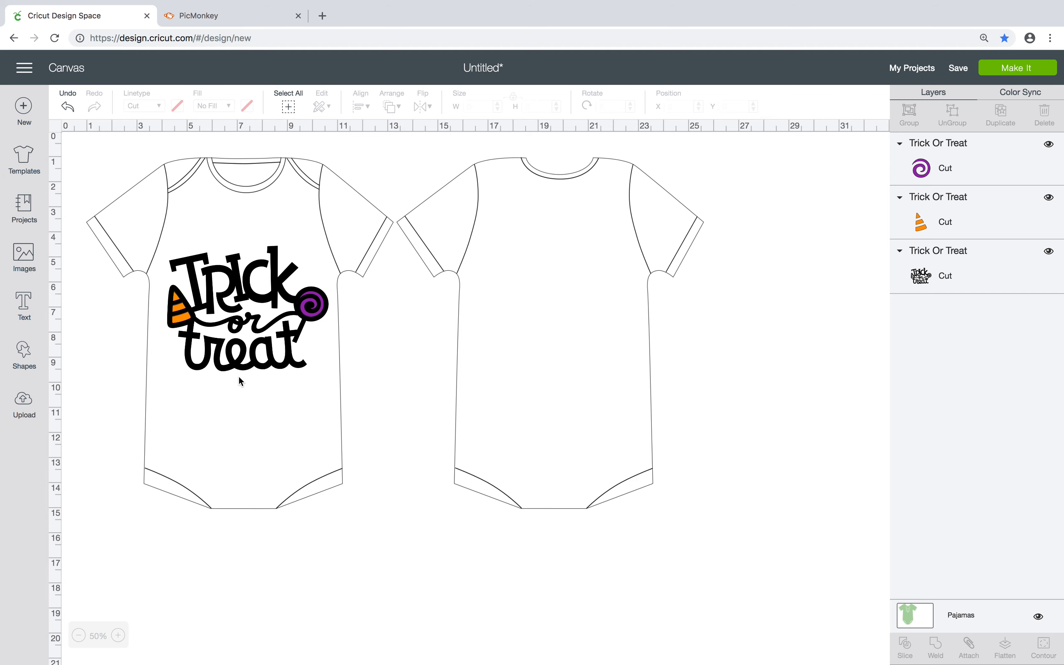
# - Reopen the image library and review the ownership, type and layer filter options for the Creepy Critters images
pyautogui.click(24, 259)
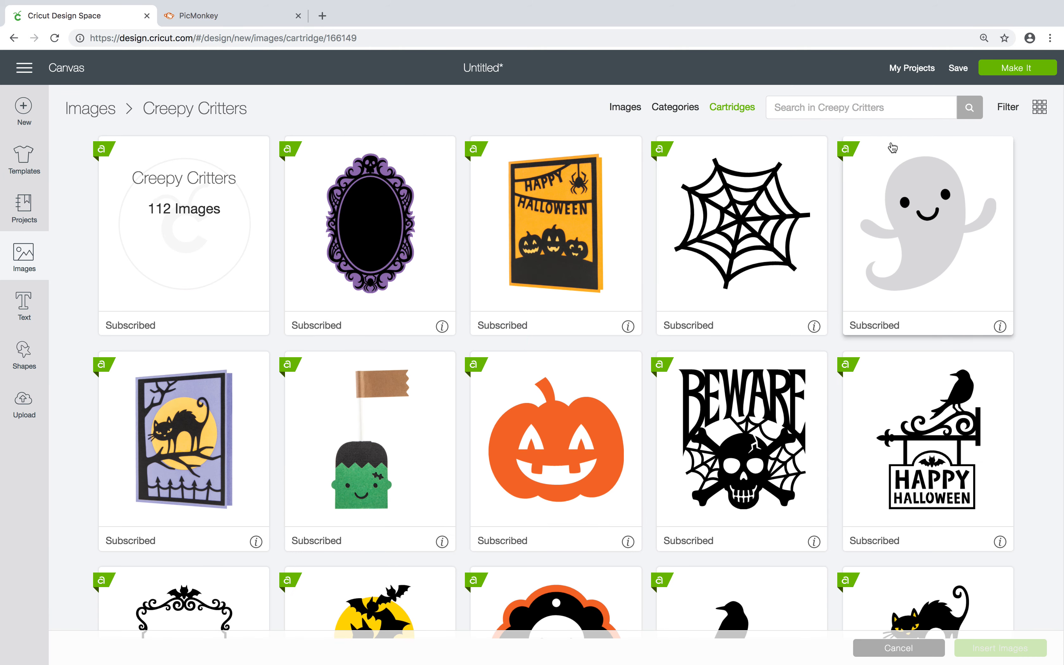
pyautogui.click(1008, 107)
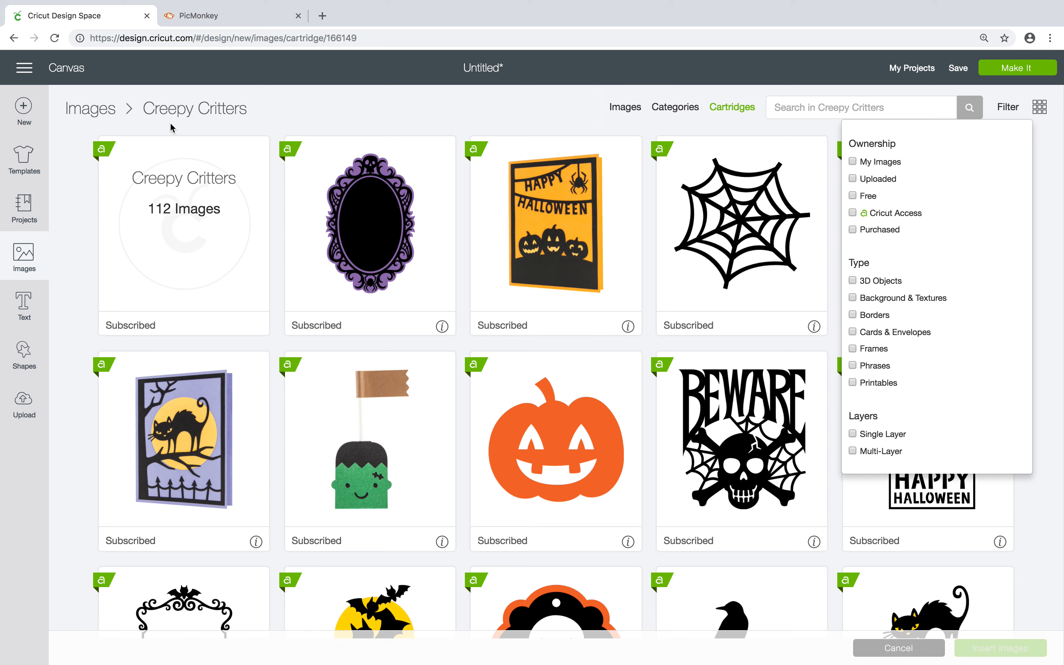
pyautogui.click(301, 124)
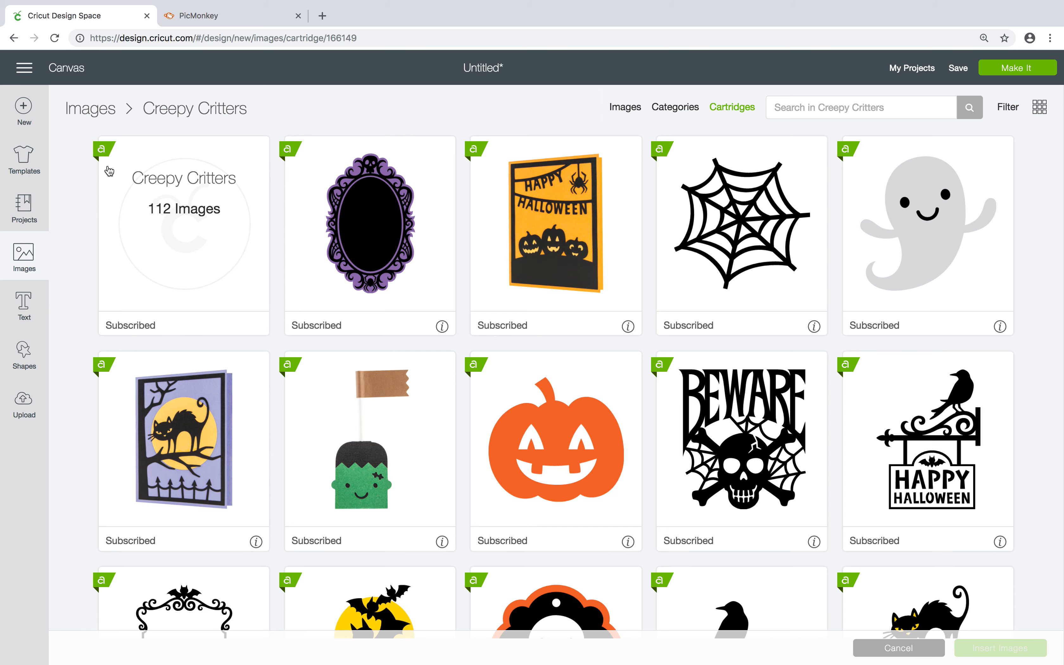
pyautogui.moveTo(790, 4)
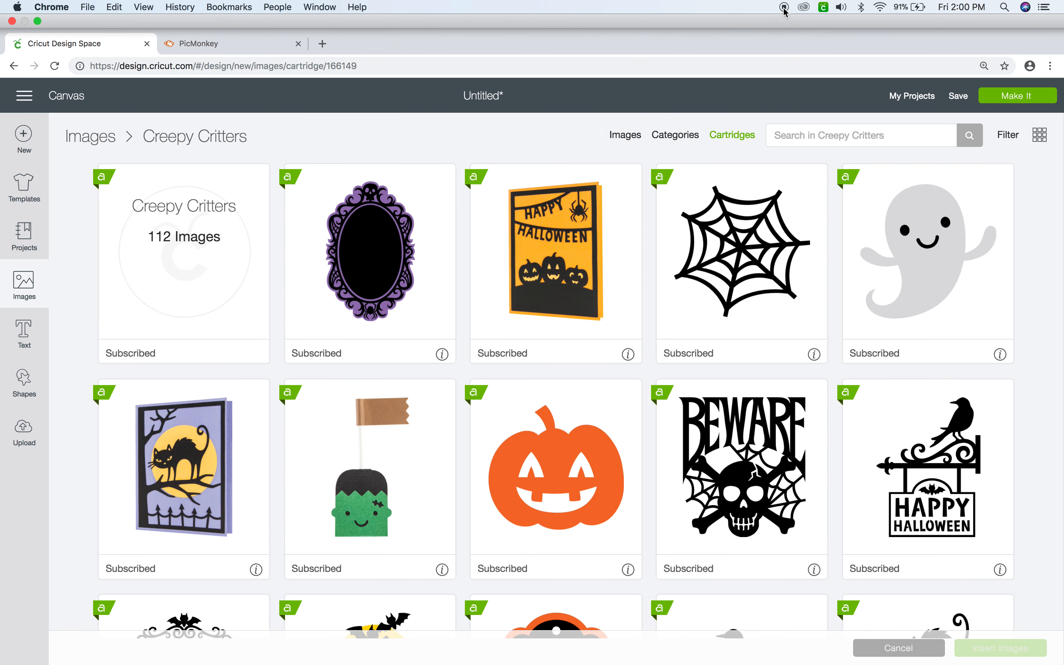